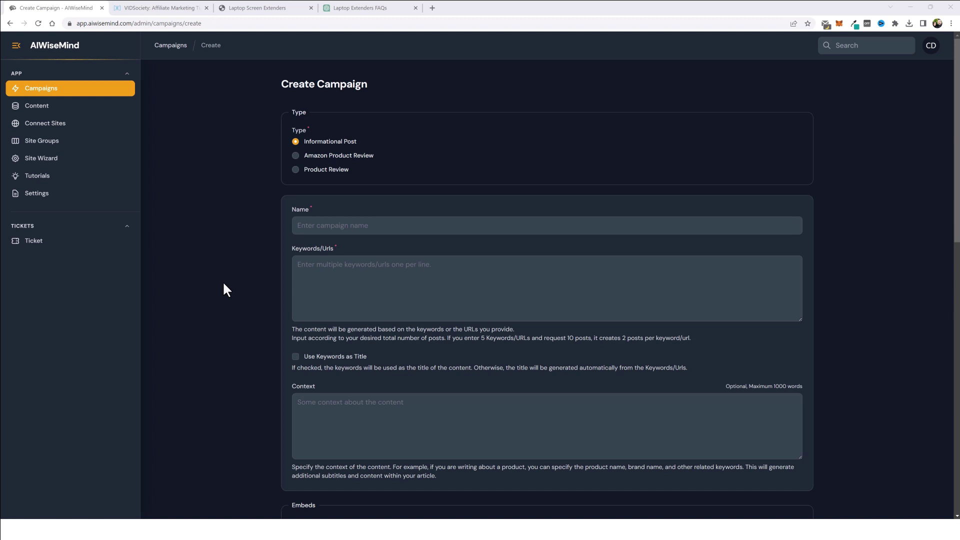
Search Google for the selected Quick Studio FX PRO Review title, then return to the campaign form
key(ctrl+Tab)
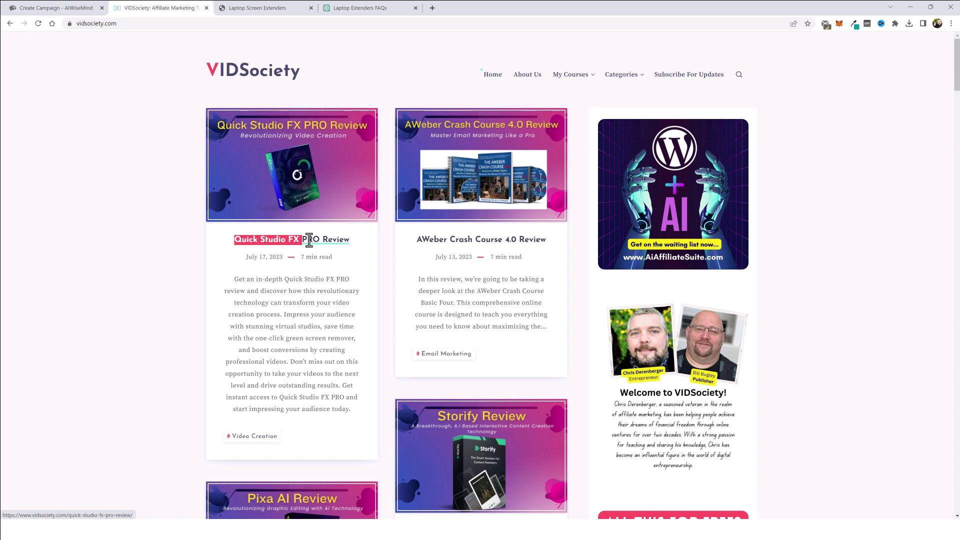
drag(230, 247, 345, 245)
right_click(344, 245)
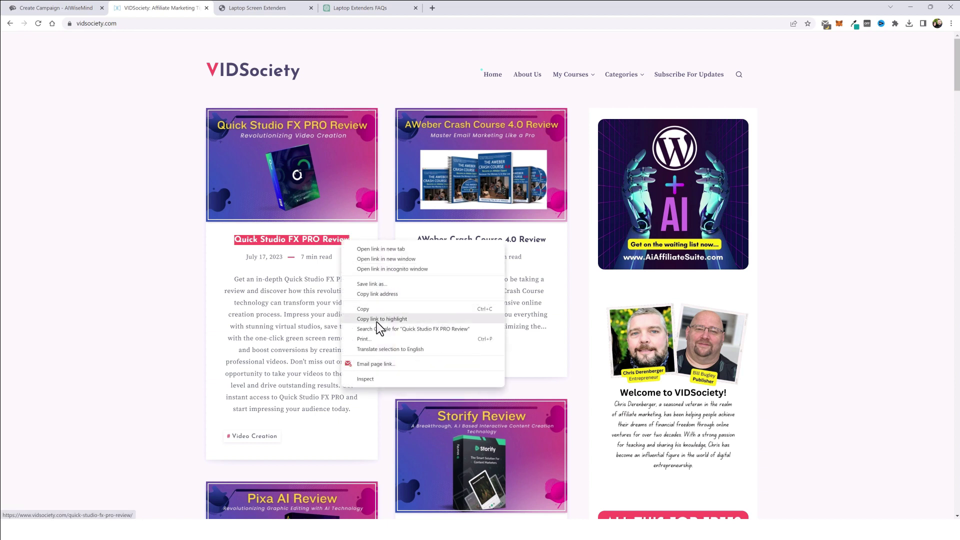
click(398, 329)
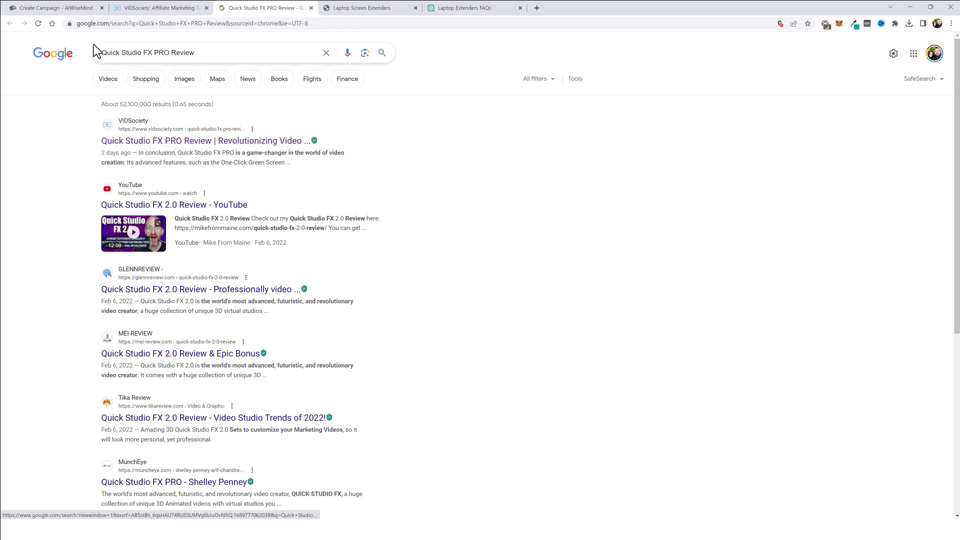
click(72, 8)
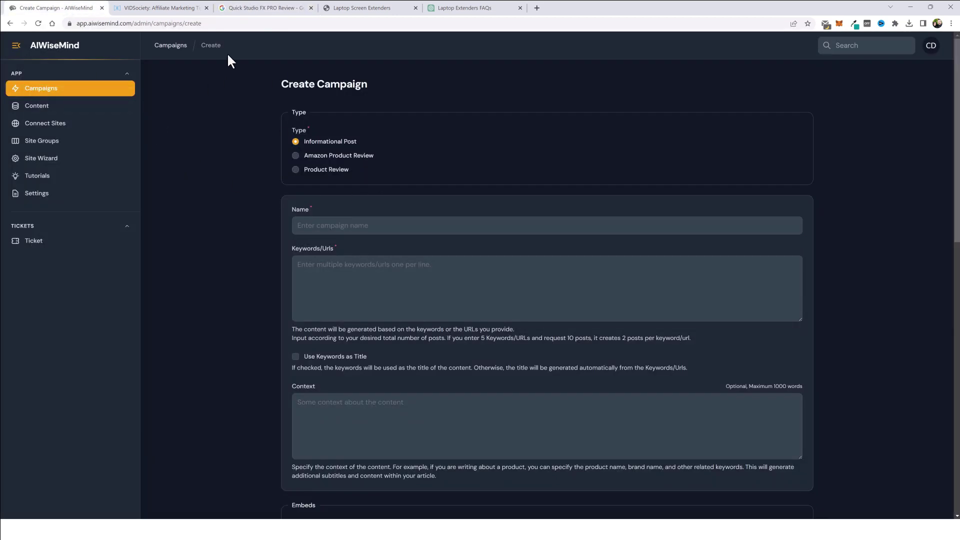
Review the VIDSociety listing in the results and close the extra search and VIDSociety tabs
click(165, 8)
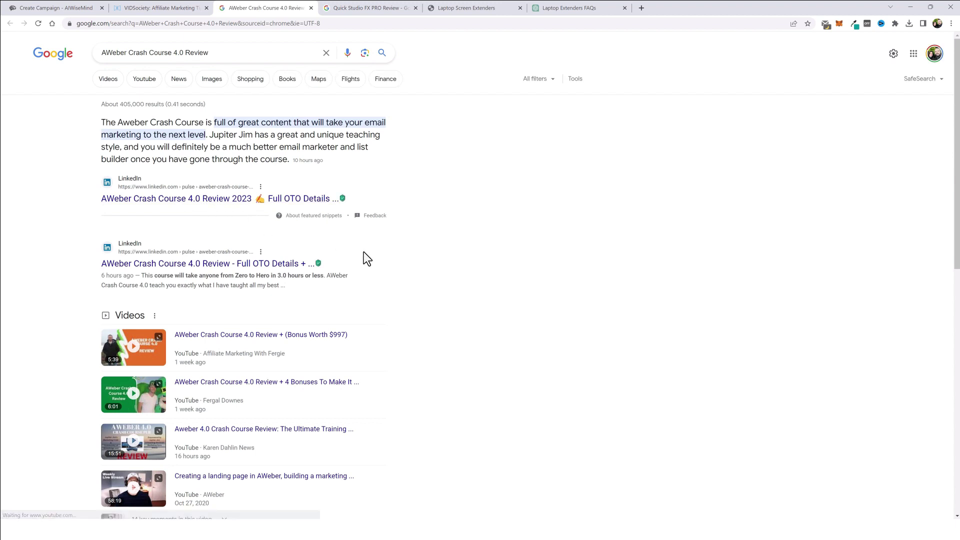
scroll(365, 300, down, 3)
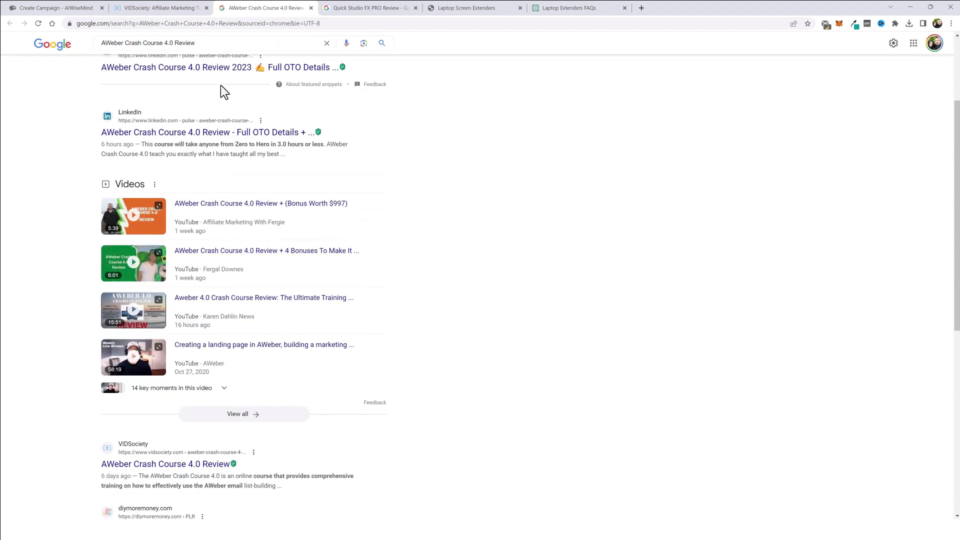
scroll(323, 316, down, 3)
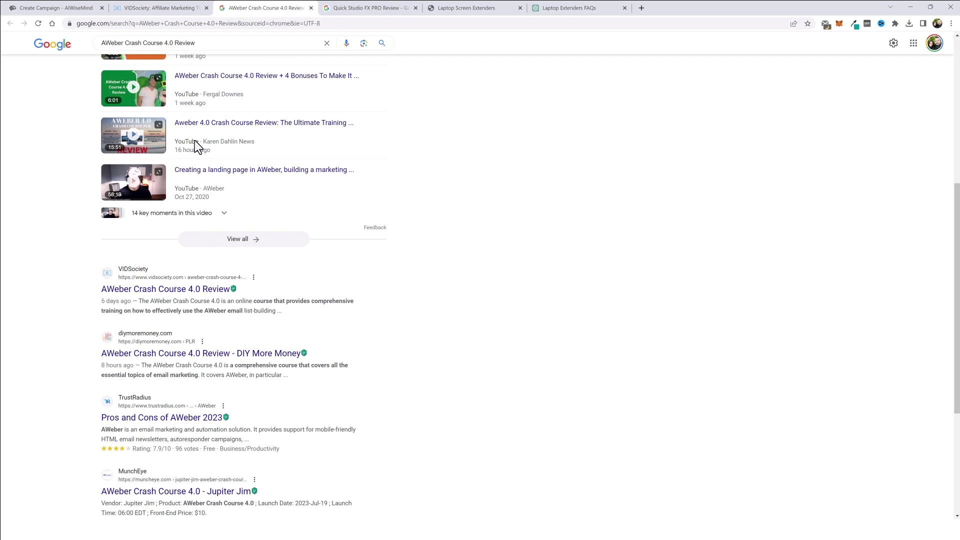
click(162, 8)
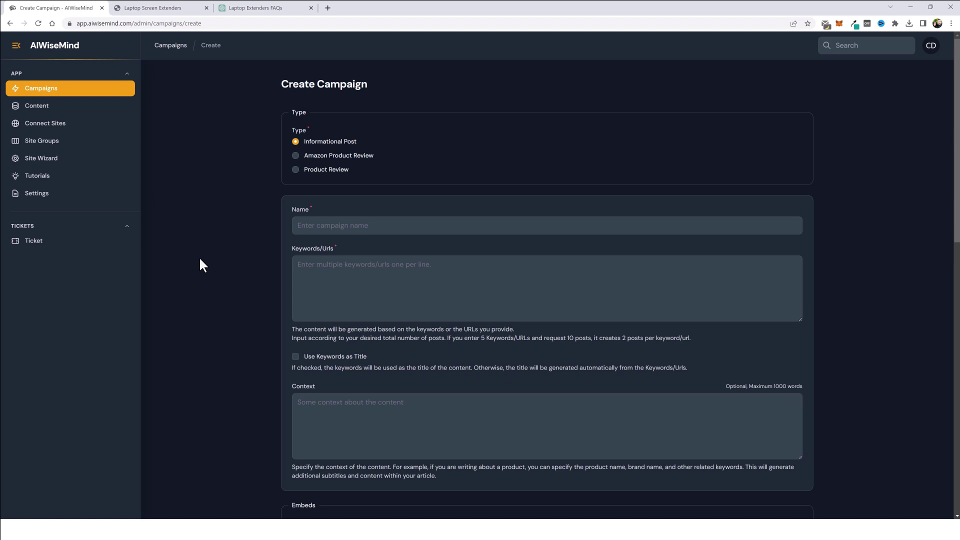
Show the Laptop Screen Extenders site and highlight Amazon's 938 screen extenders result count
key(ctrl+Tab)
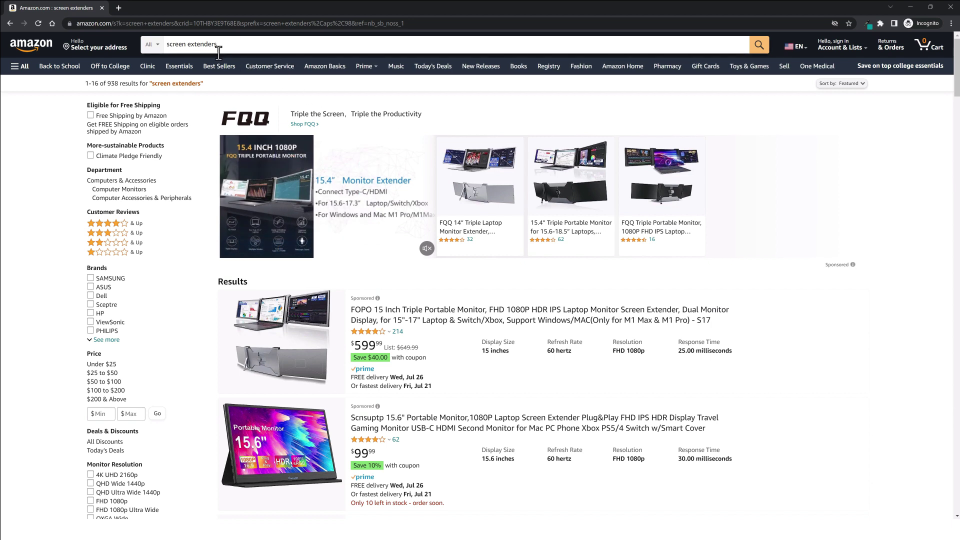
double_click(113, 84)
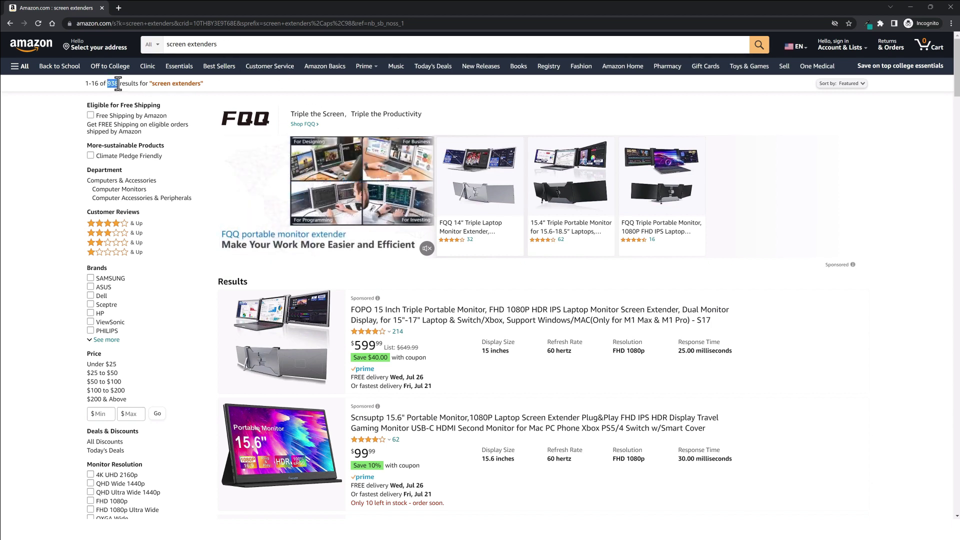
scroll(769, 392, down, 5)
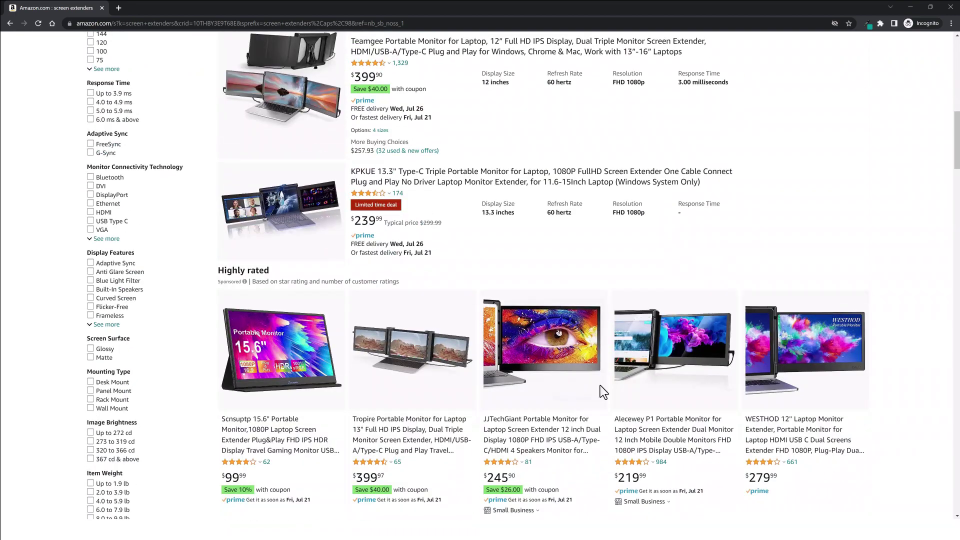
scroll(591, 399, down, 4)
scroll(560, 395, down, 4)
scroll(560, 395, down, 4)
scroll(561, 395, down, 4)
scroll(562, 394, down, 2)
scroll(596, 394, down, 2)
scroll(606, 399, down, 2)
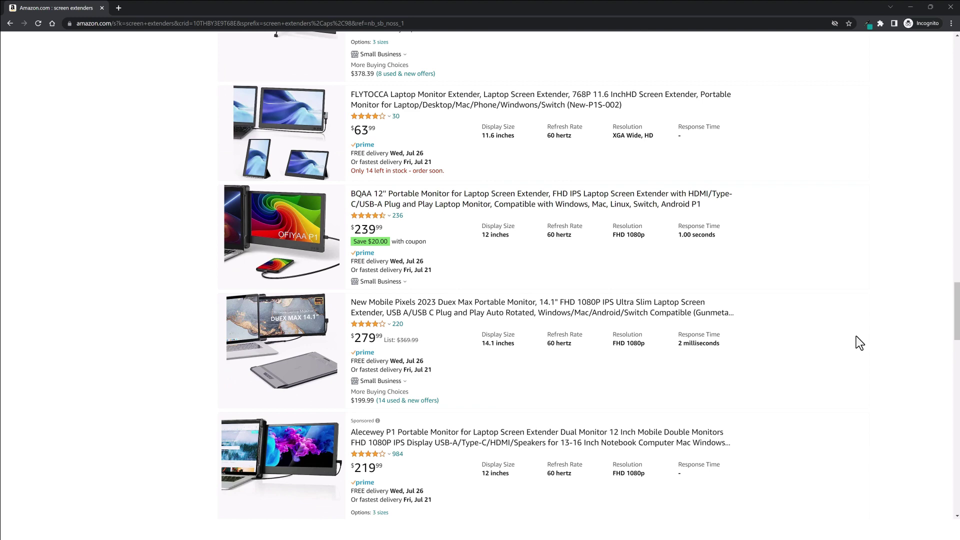
scroll(856, 336, down, 3)
scroll(855, 336, down, 2)
scroll(836, 332, down, 3)
scroll(811, 344, down, 2)
scroll(825, 346, down, 1)
scroll(910, 359, up, 4)
scroll(911, 358, up, 4)
scroll(909, 359, up, 4)
scroll(906, 361, up, 4)
scroll(906, 361, up, 2)
scroll(906, 361, up, 3)
scroll(906, 361, up, 2)
scroll(906, 361, up, 1)
scroll(906, 361, up, 3)
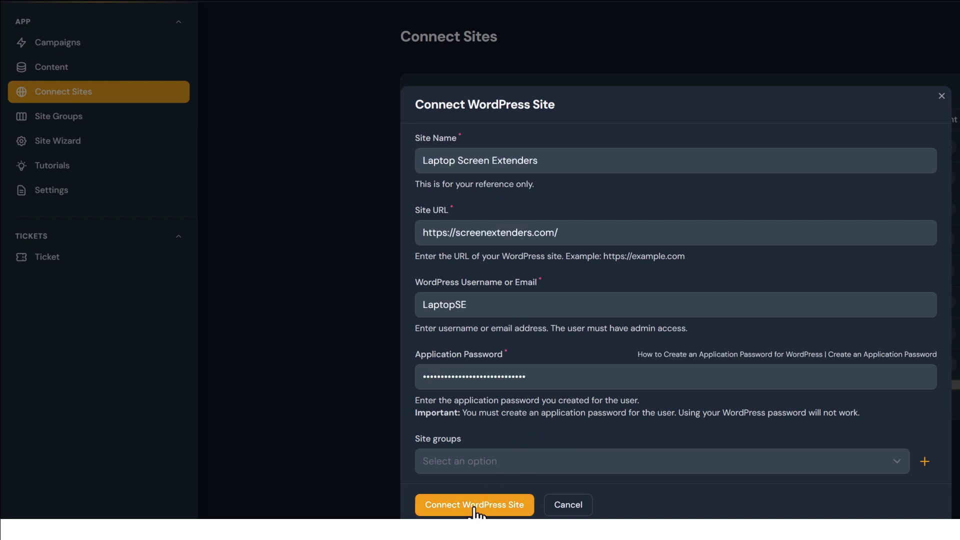
Submit the Laptop Screen Extenders WordPress site connection at screenextenders.com
click(475, 504)
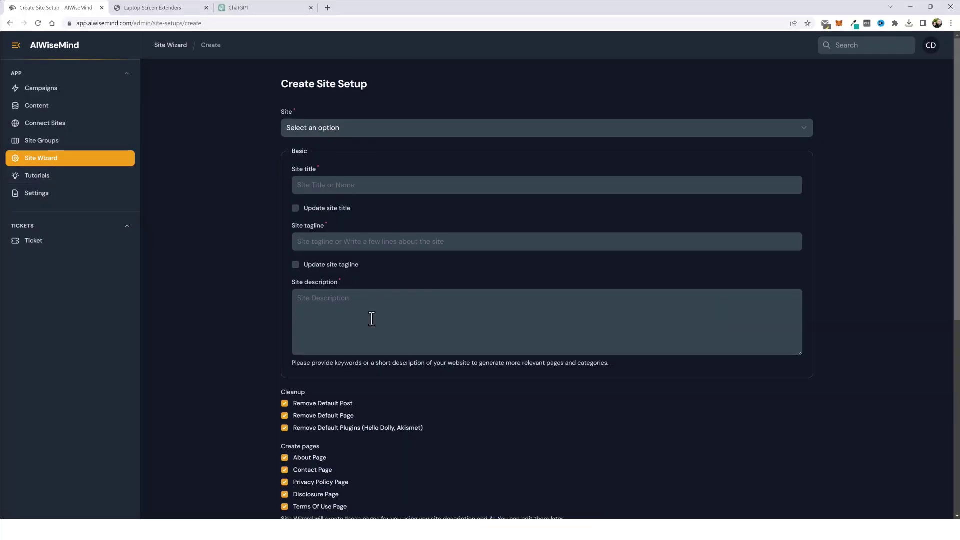
scroll(237, 365, down, 2)
scroll(239, 341, up, 1)
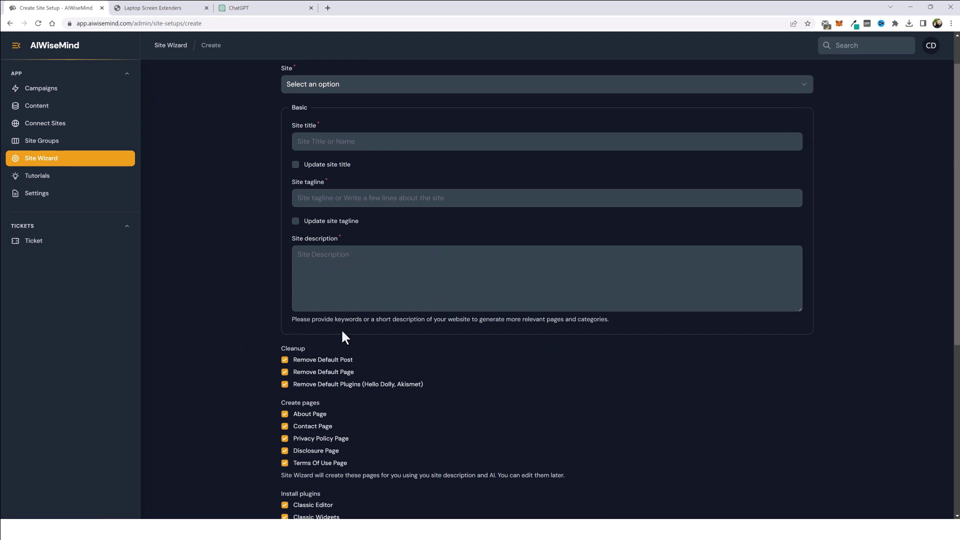
scroll(344, 340, down, 2)
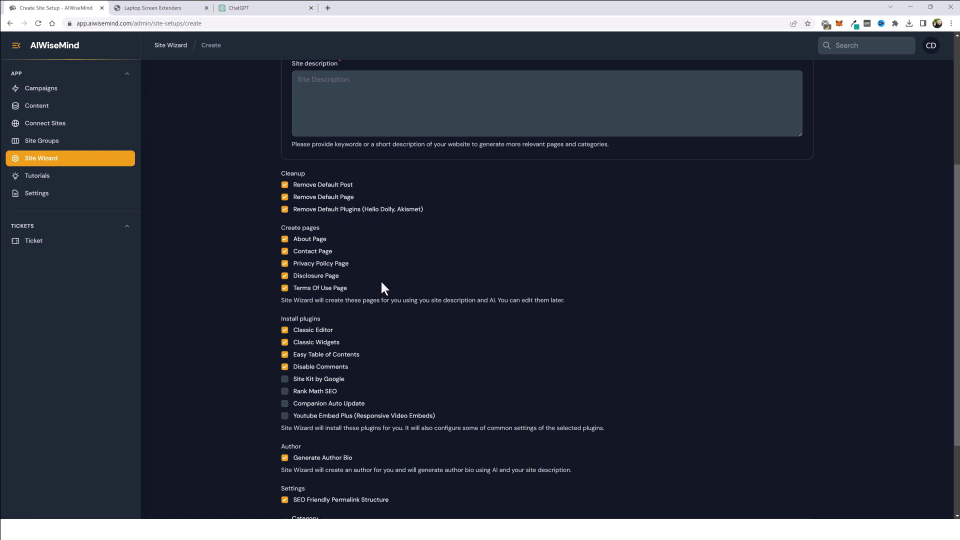
scroll(382, 292, down, 2)
Tick Rank Math SEO and Youtube Embed Plus under Install plugins in Create Site Setup
click(364, 300)
click(330, 275)
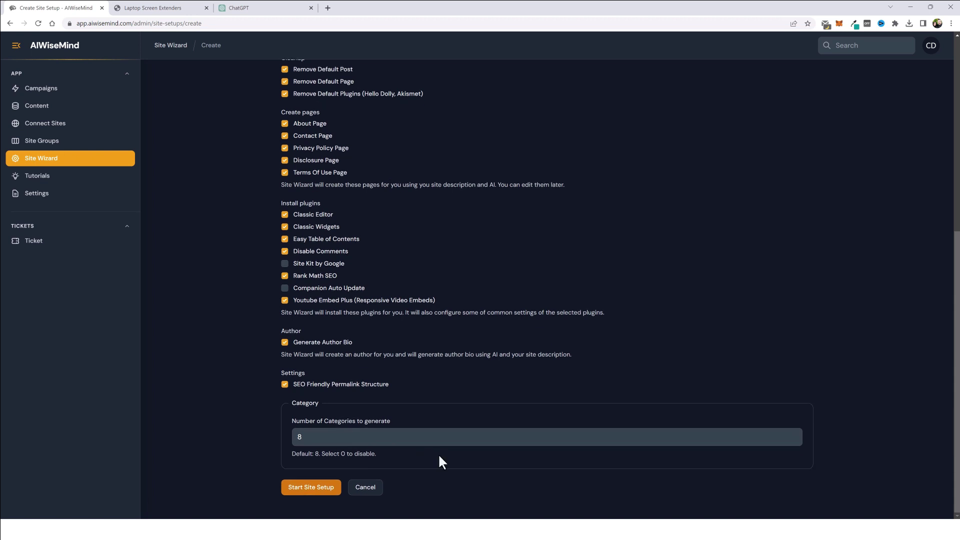
scroll(445, 468, up, 5)
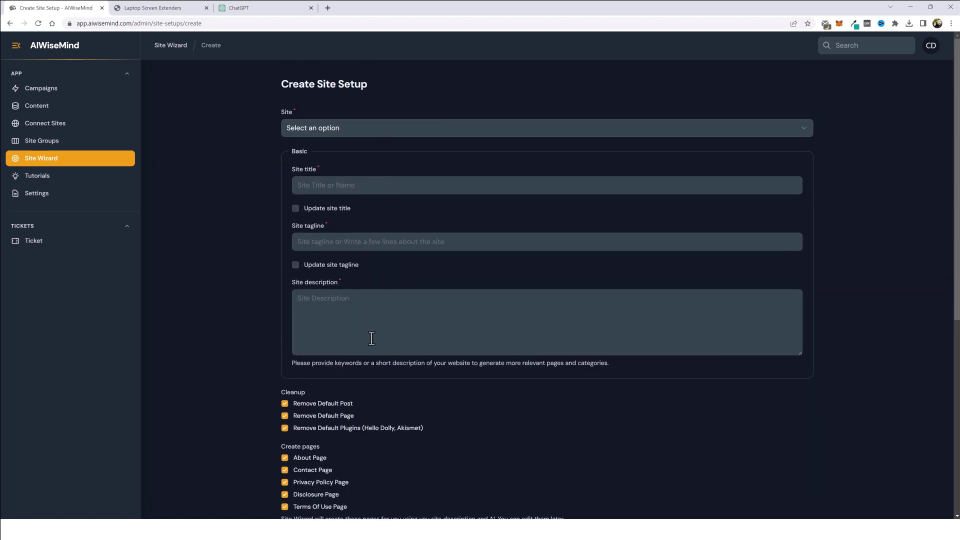
Copy ChatGPT's Laptop Screen Extenders description and paste it as the site description
key(ctrl+3)
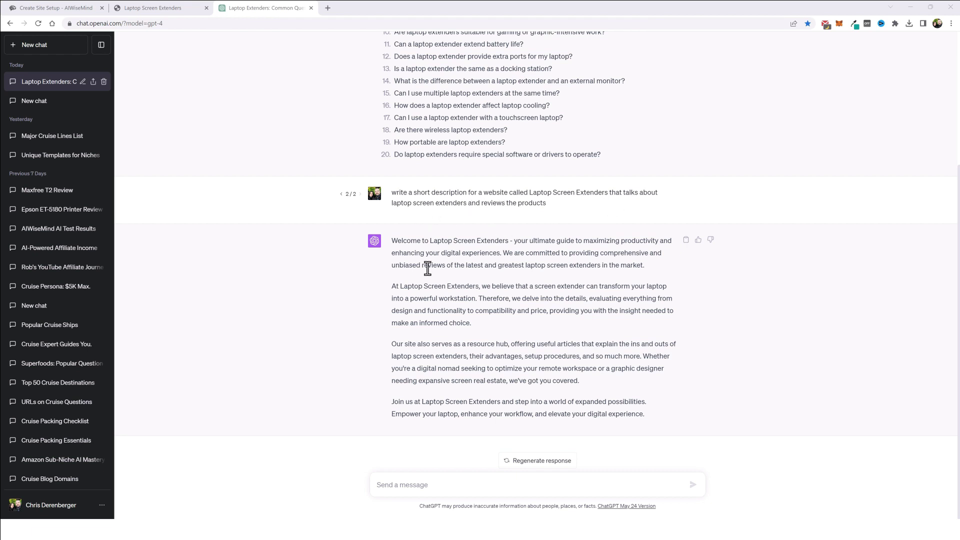
mouse_move(392, 244)
mouse_down()
mouse_move(646, 403)
mouse_move(645, 414)
mouse_up()
right_click(562, 358)
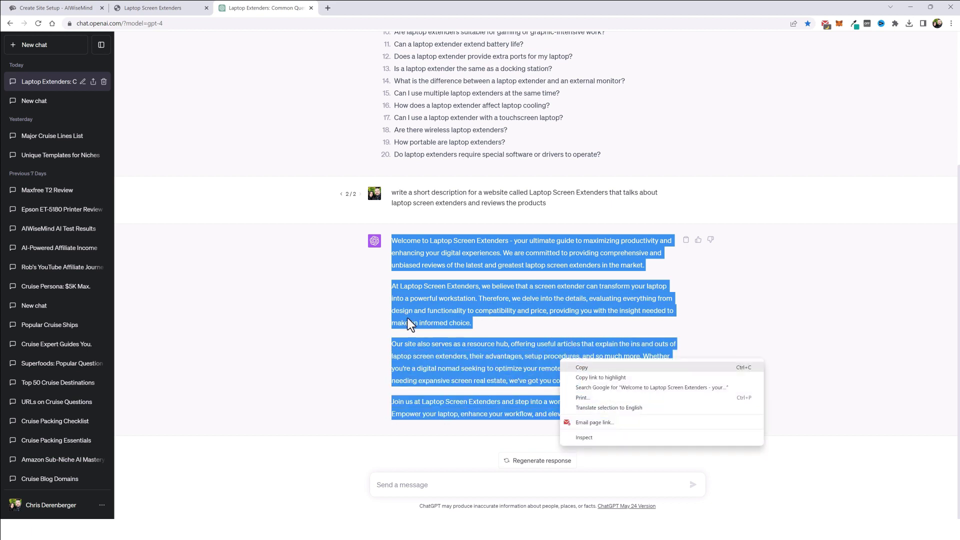
click(574, 364)
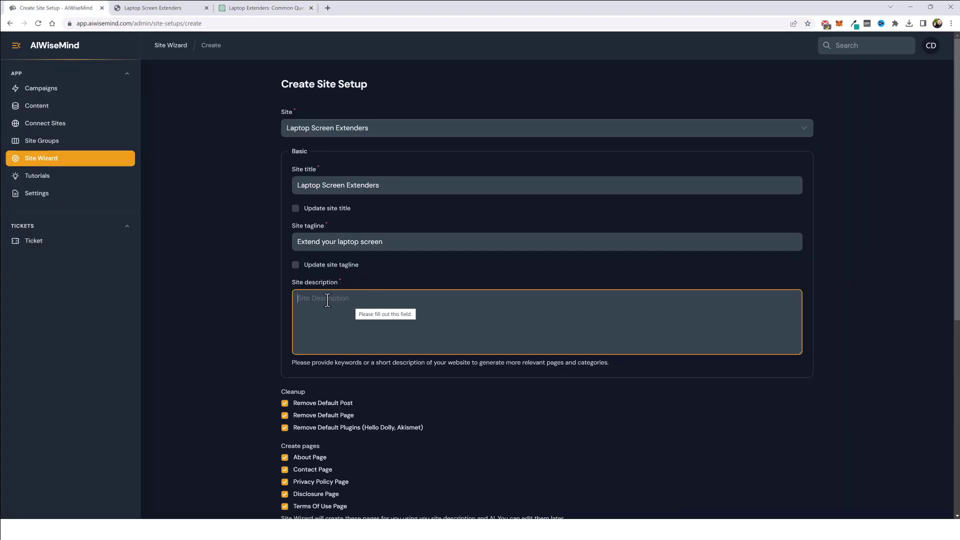
key(ctrl+v)
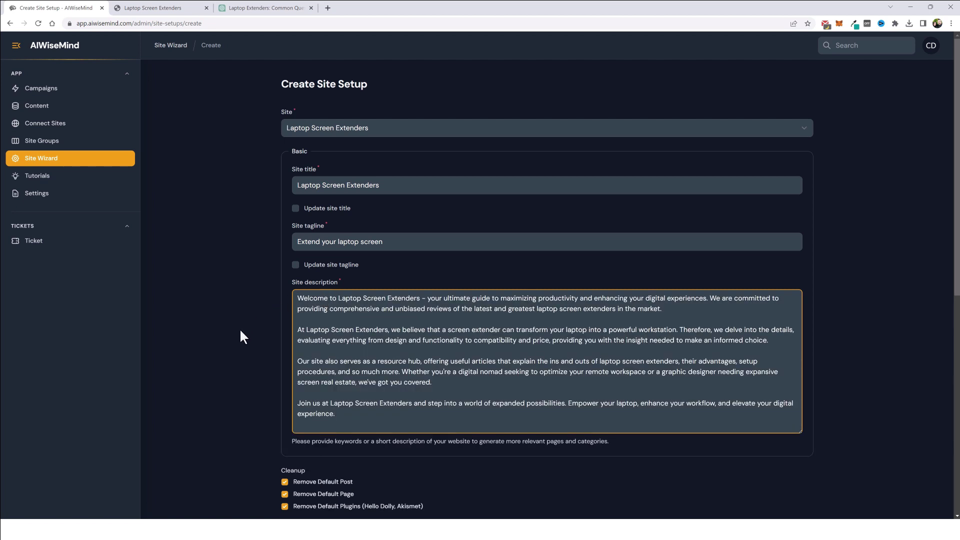
scroll(238, 336, down, 5)
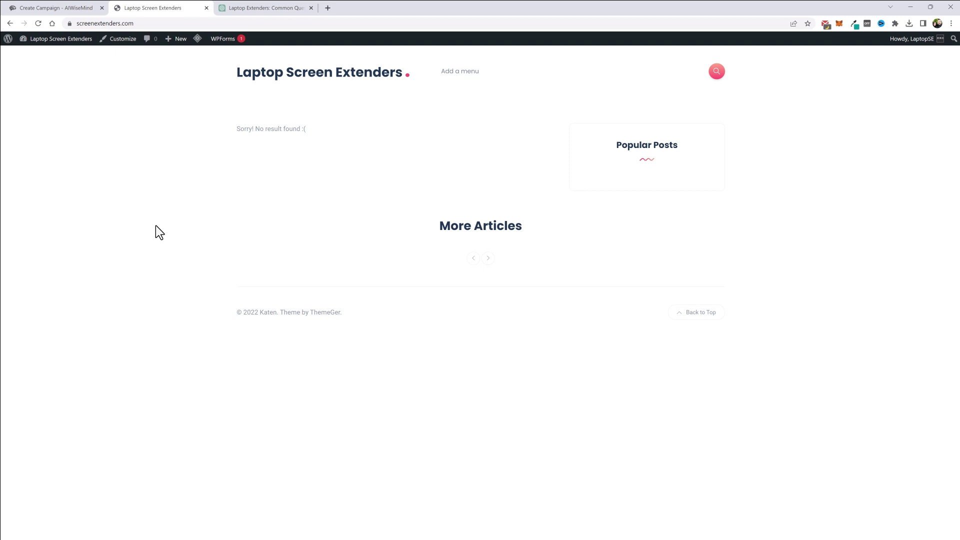
Switch from the empty WordPress site to the ChatGPT laptop extender questions conversation
key(ctrl+Tab)
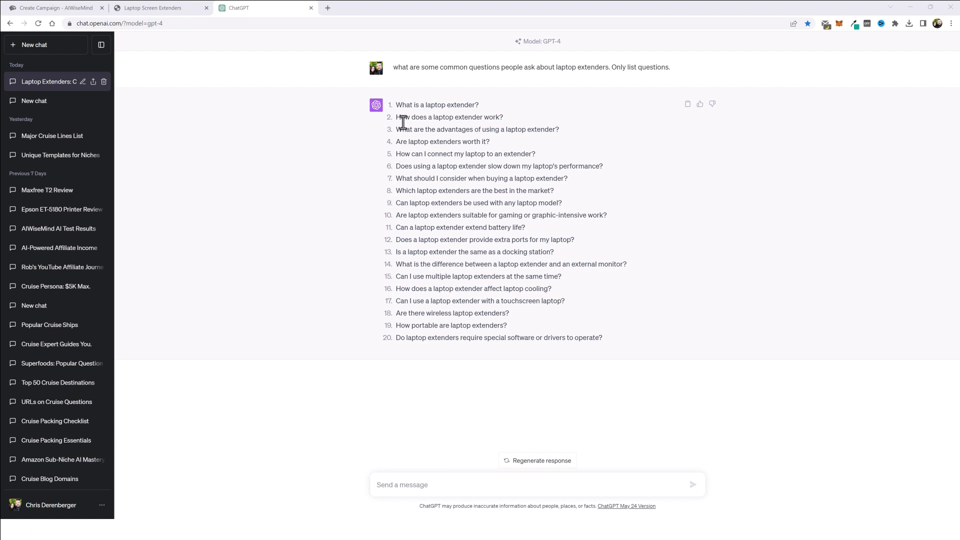
Copy ChatGPT's twenty laptop extender questions and return to the Create Campaign form
mouse_move(396, 104)
mouse_down()
mouse_move(492, 128)
mouse_move(604, 339)
mouse_up()
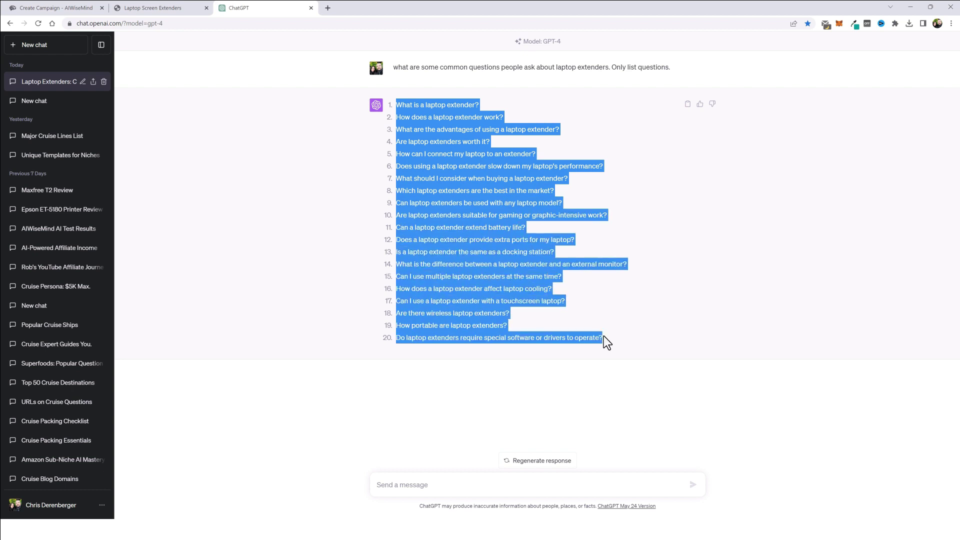
right_click(492, 266)
click(505, 279)
key(ctrl+1)
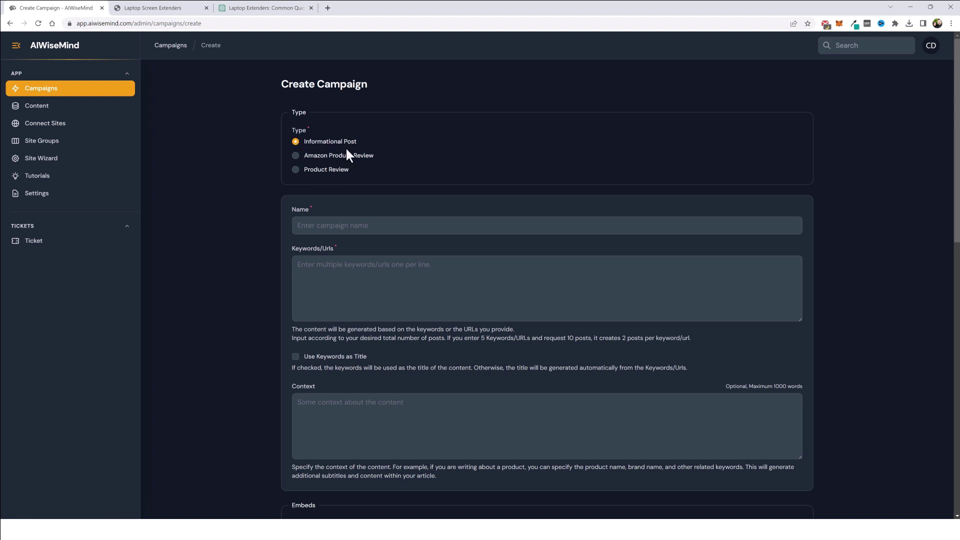
Paste the campaign name and twenty questions as keywords, and tick Use Keywords as Title
click(337, 222)
key(ctrl+v)
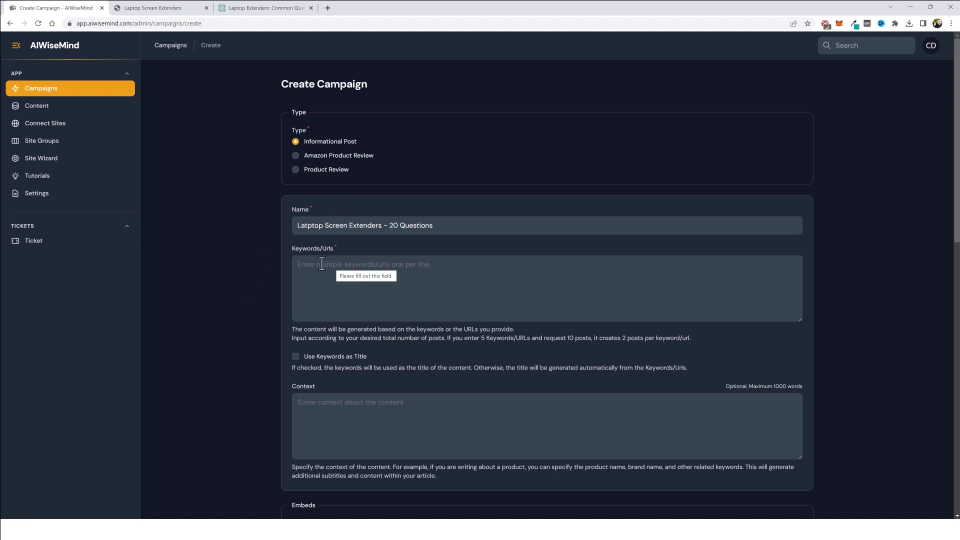
click(321, 264)
key(ctrl+v)
scroll(196, 252, down, 2)
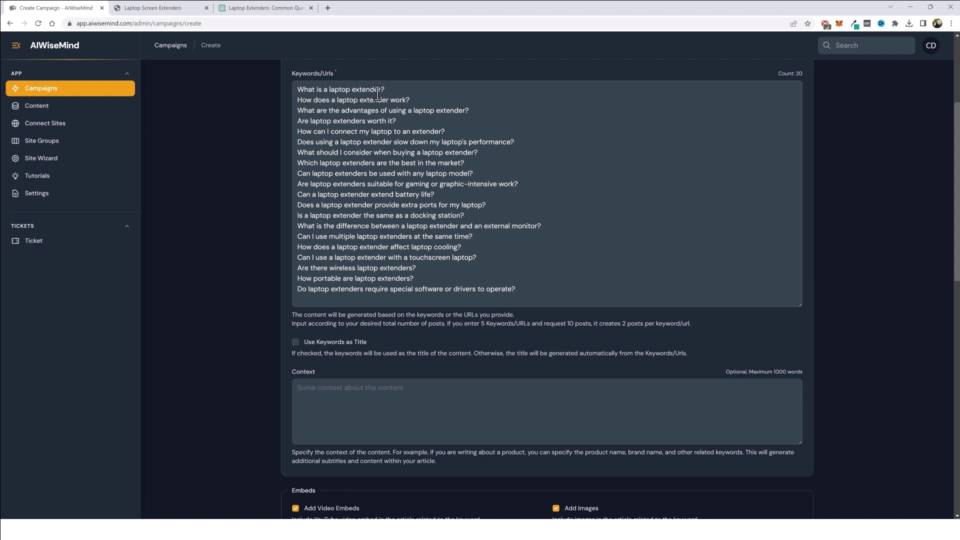
click(295, 342)
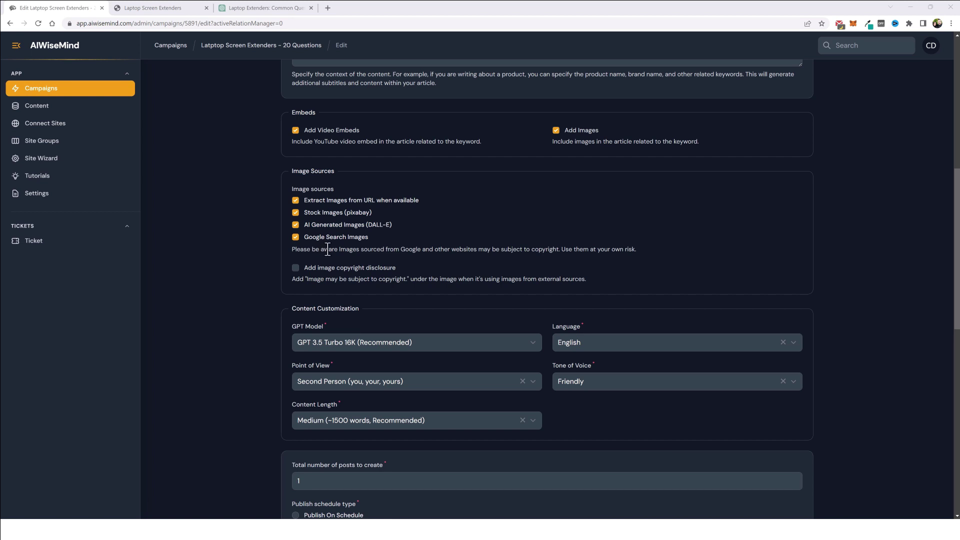
Uncheck Google Search, pixabay stock and DALL-E image sources, keeping Extract Images from URL
click(297, 236)
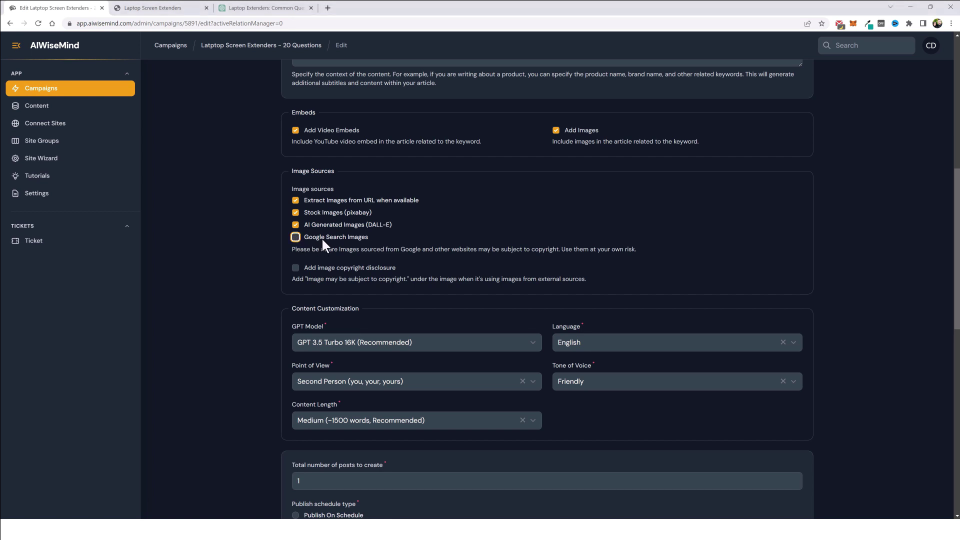
click(385, 254)
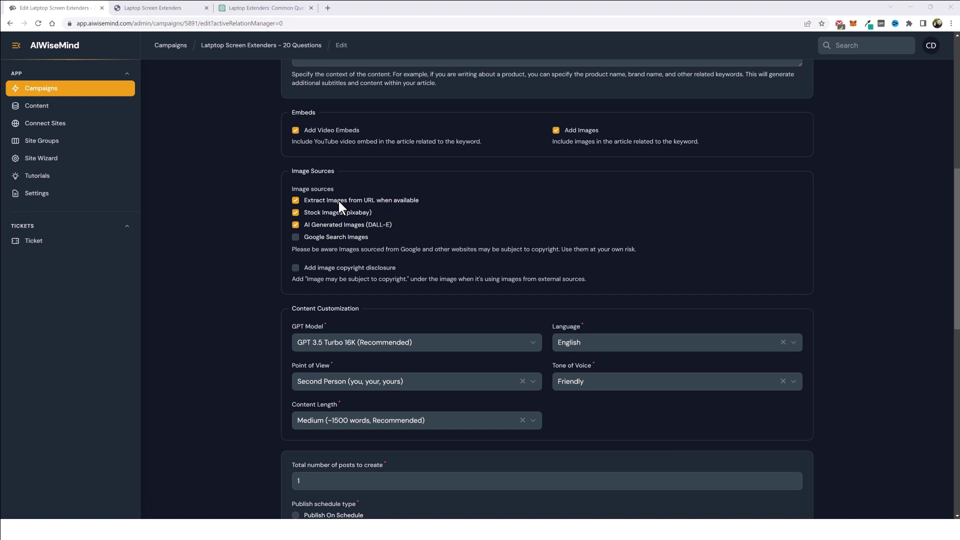
click(296, 213)
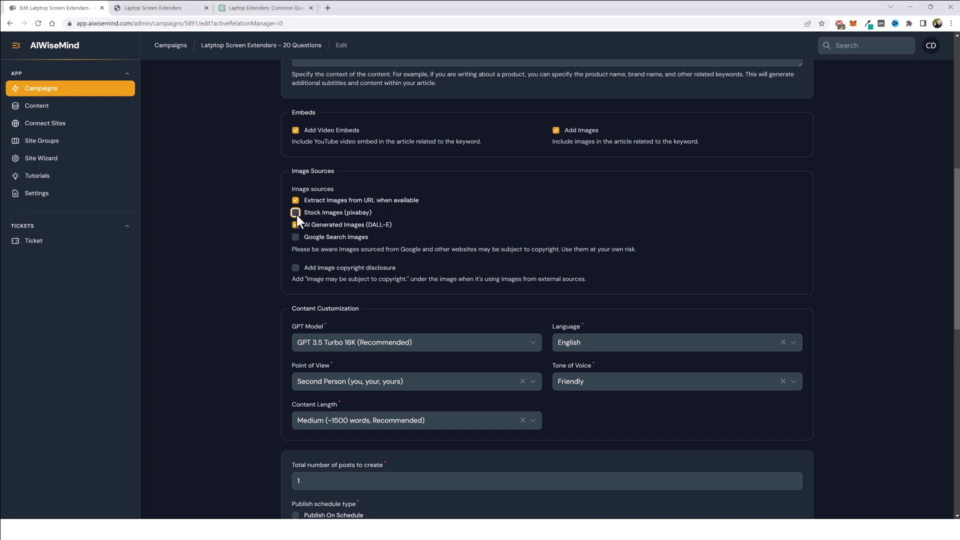
click(316, 258)
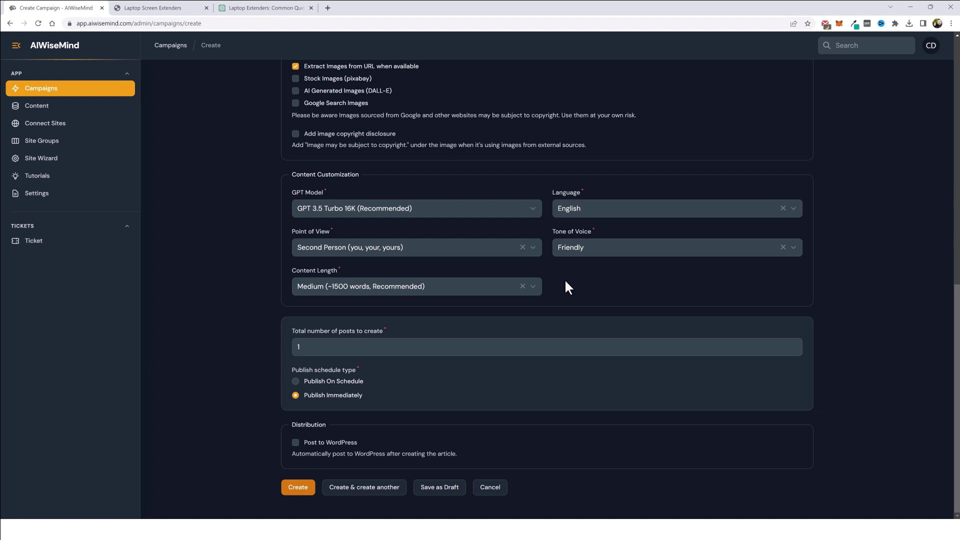
Set the campaign's tone of voice to Conversational
click(589, 259)
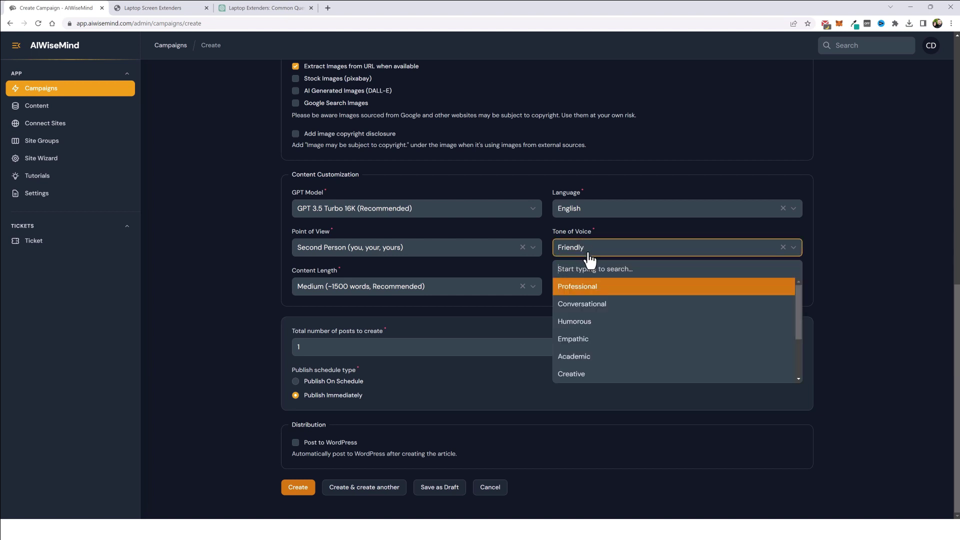
click(591, 309)
click(592, 288)
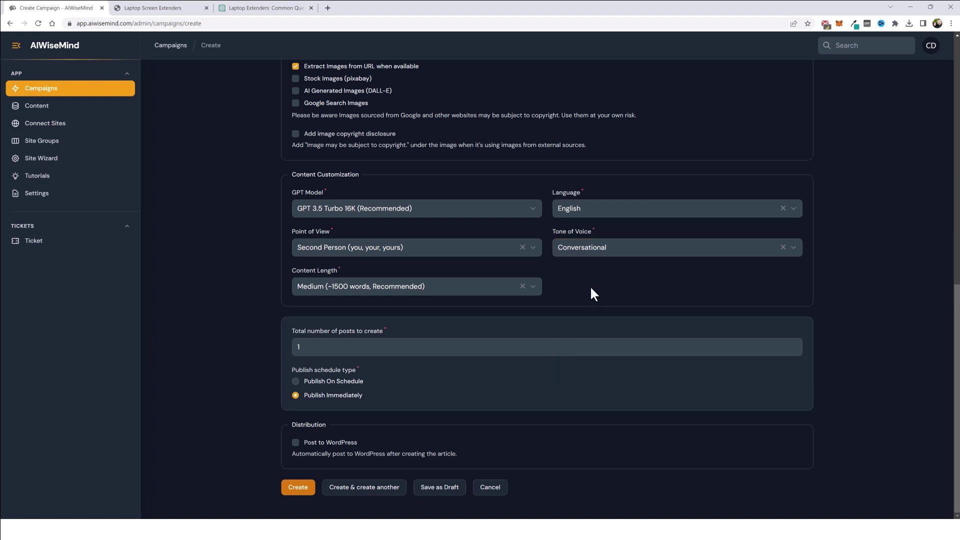
Review language, point of view and content length, keeping English, second person and medium
click(673, 216)
drag(799, 249, 788, 321)
click(682, 181)
click(480, 250)
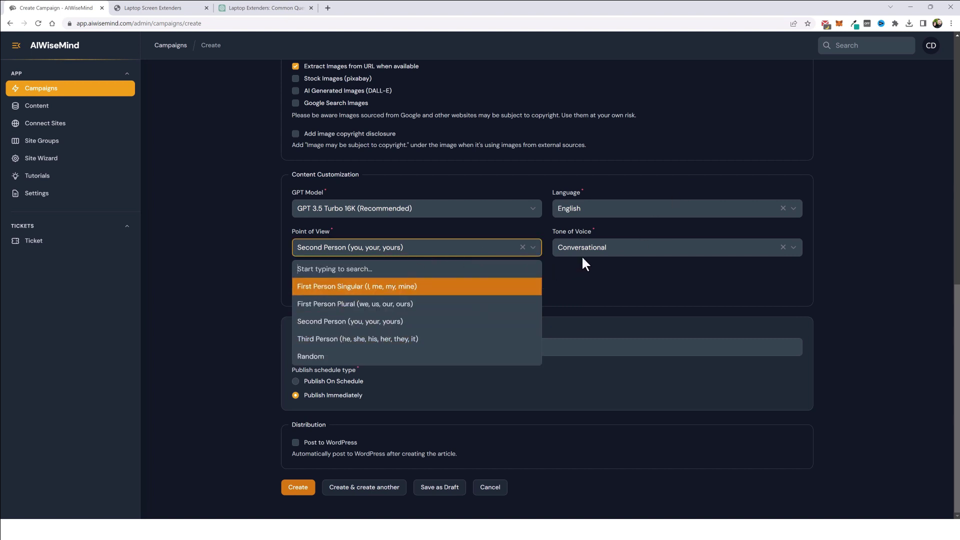
click(566, 261)
click(420, 293)
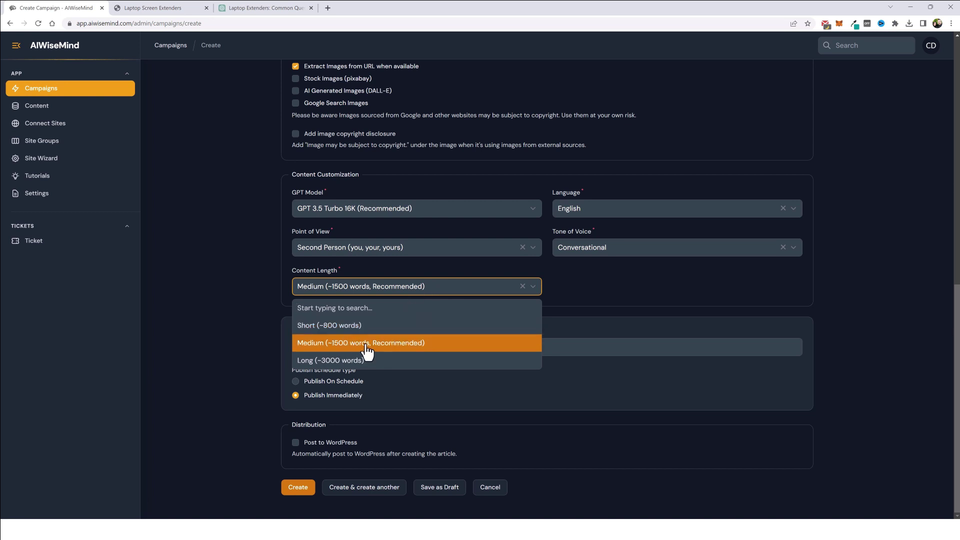
click(587, 287)
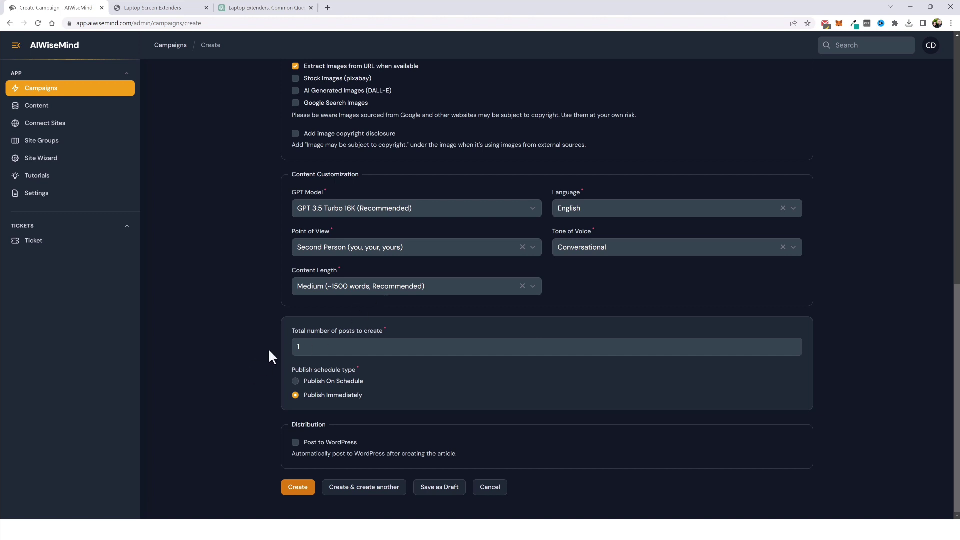
scroll(353, 331, up, 10)
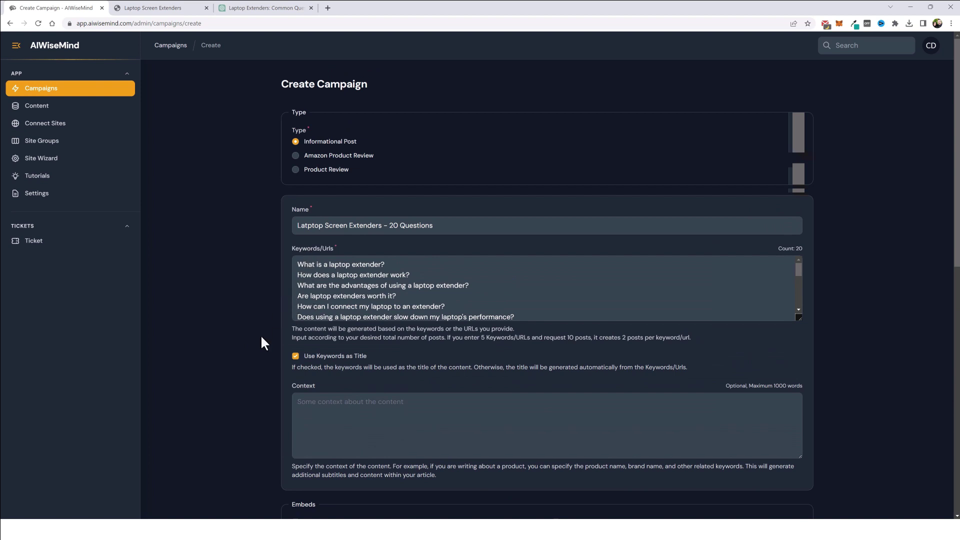
scroll(246, 375, down, 1)
drag(774, 203, 803, 203)
scroll(813, 338, down, 2)
scroll(814, 337, down, 5)
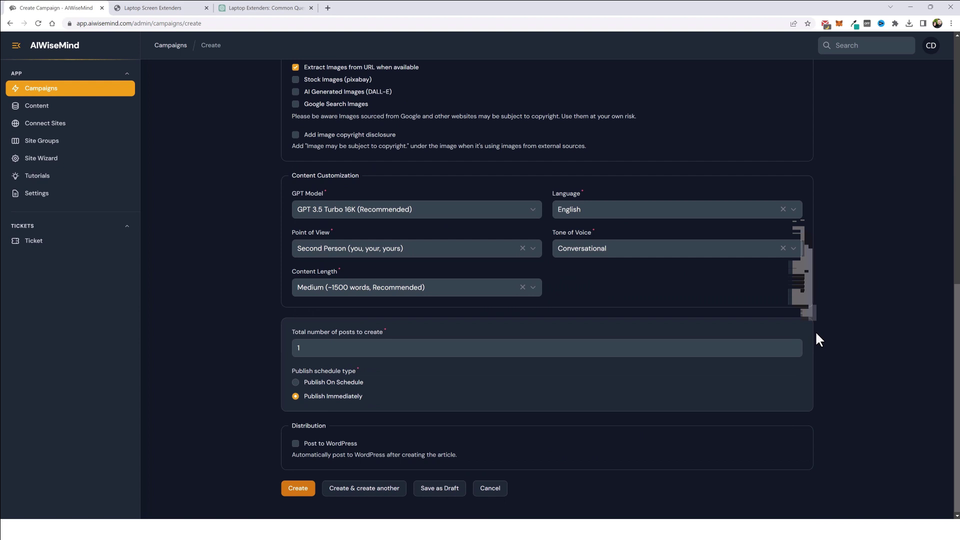
Set 20 total posts and switch to scheduled publishing at one post every day
click(299, 345)
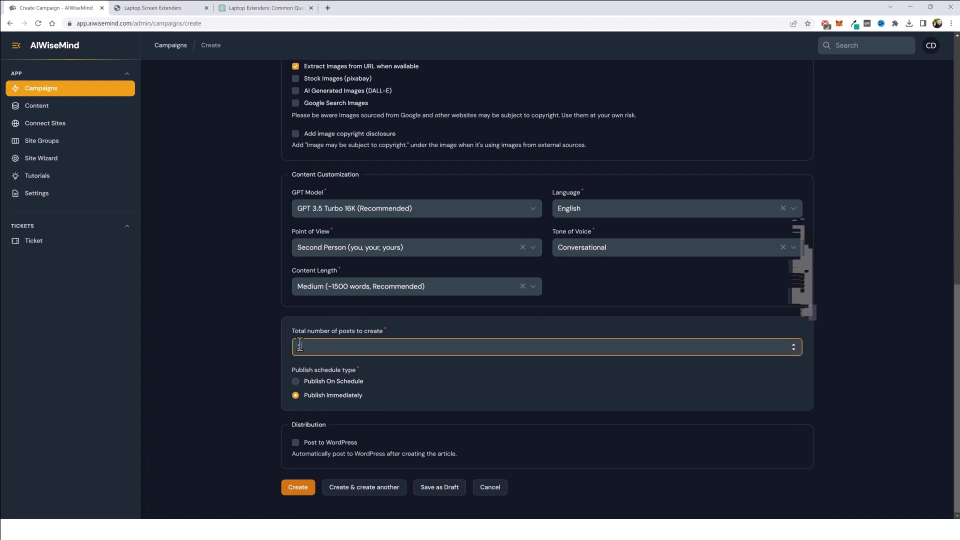
text(20)
scroll(255, 342, up, 4)
scroll(256, 343, up, 2)
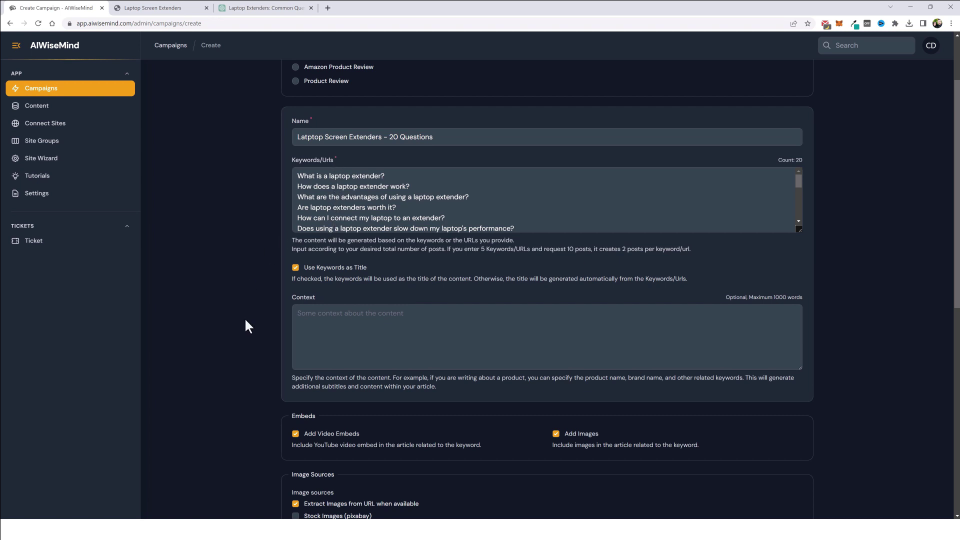
scroll(247, 350, down, 4)
scroll(259, 394, down, 2)
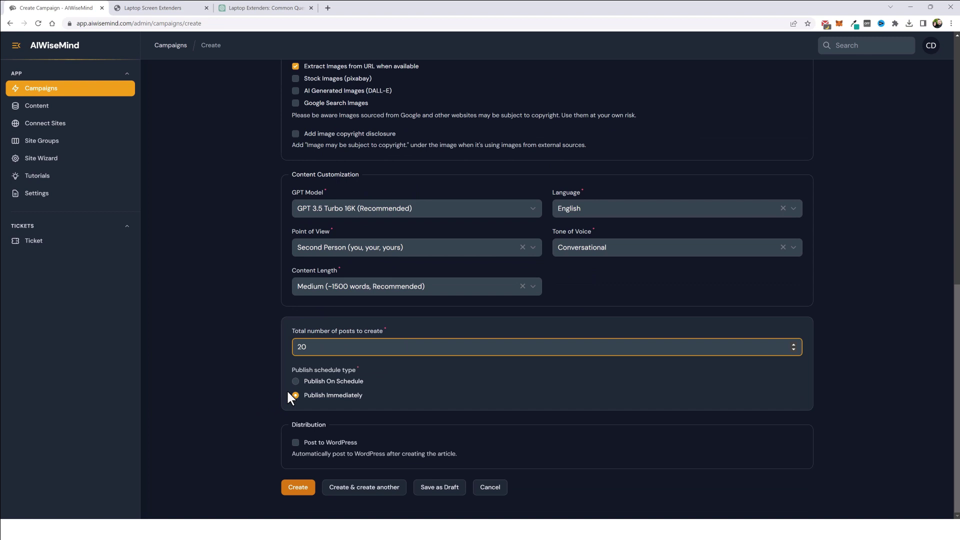
click(296, 381)
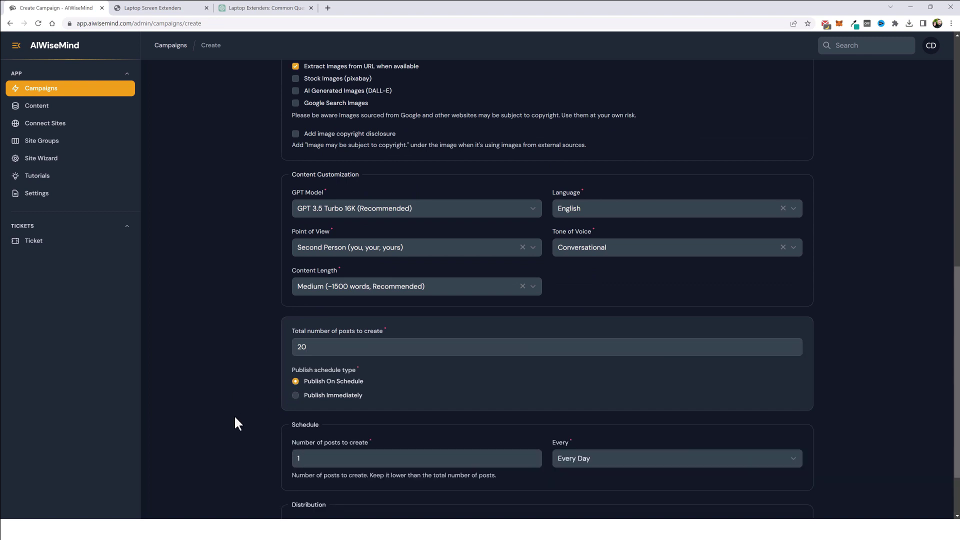
scroll(237, 411, down, 2)
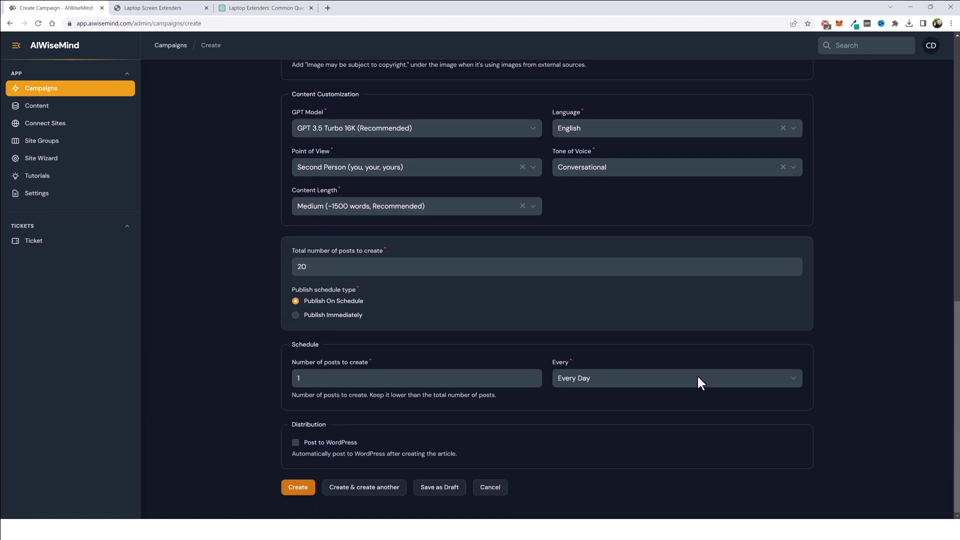
click(755, 379)
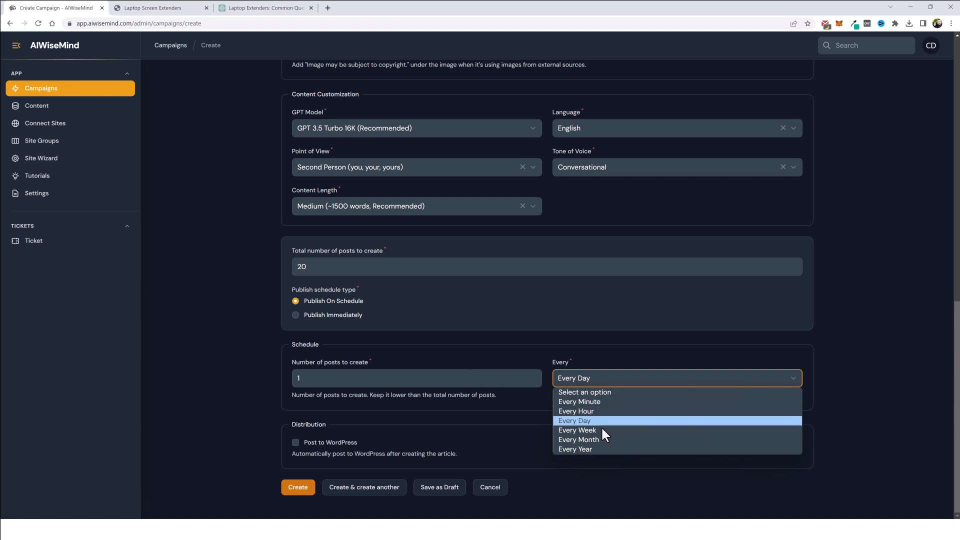
click(537, 354)
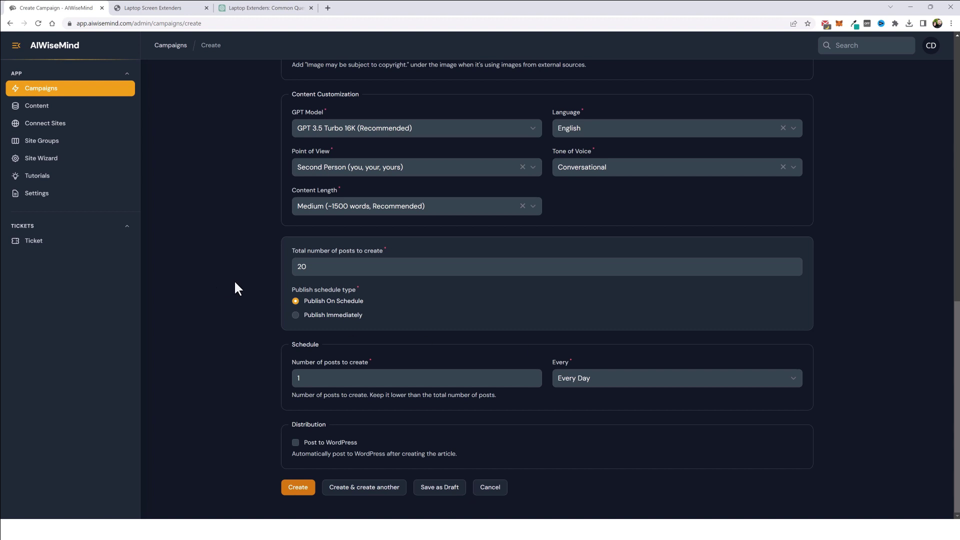
Publish immediately to the Laptop Screen Extenders WordPress site with Publish post status
click(296, 315)
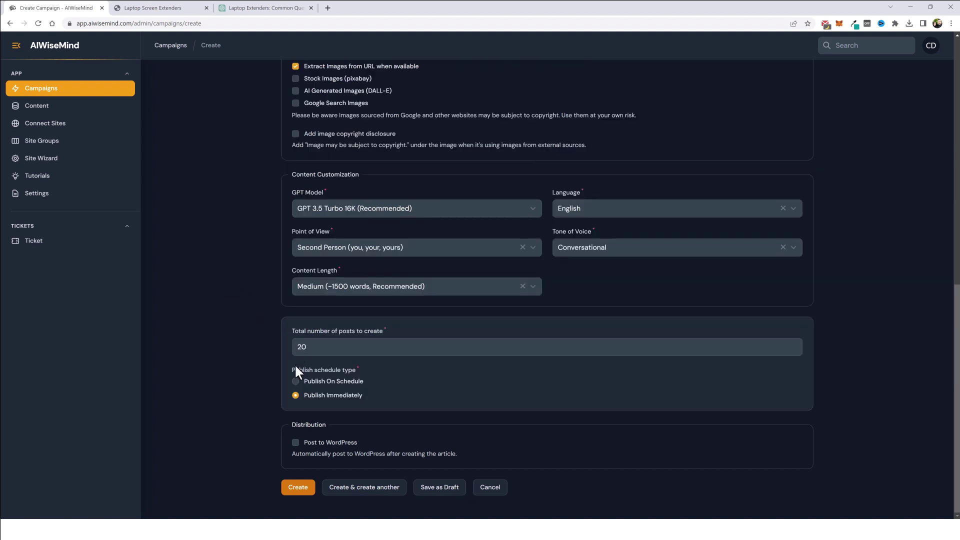
click(296, 443)
scroll(333, 310, down, 3)
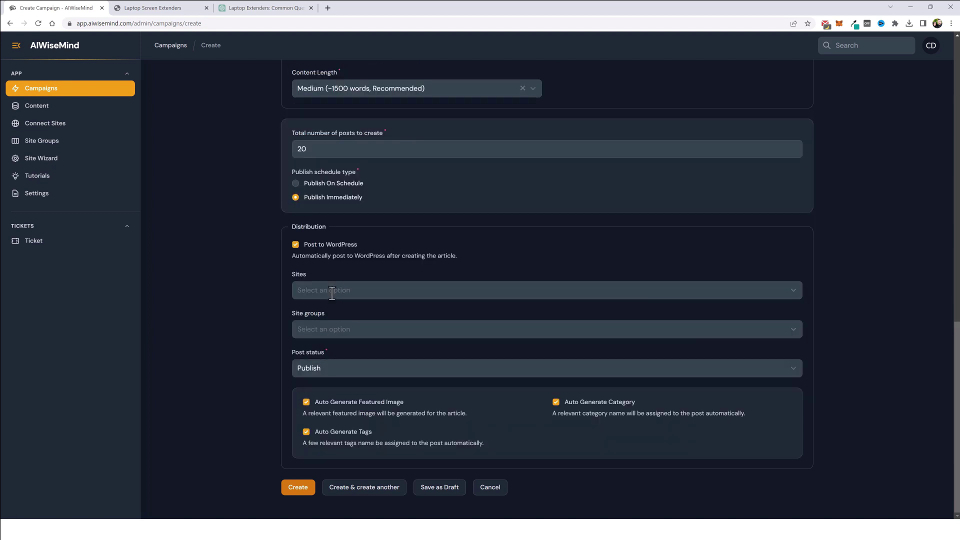
click(330, 293)
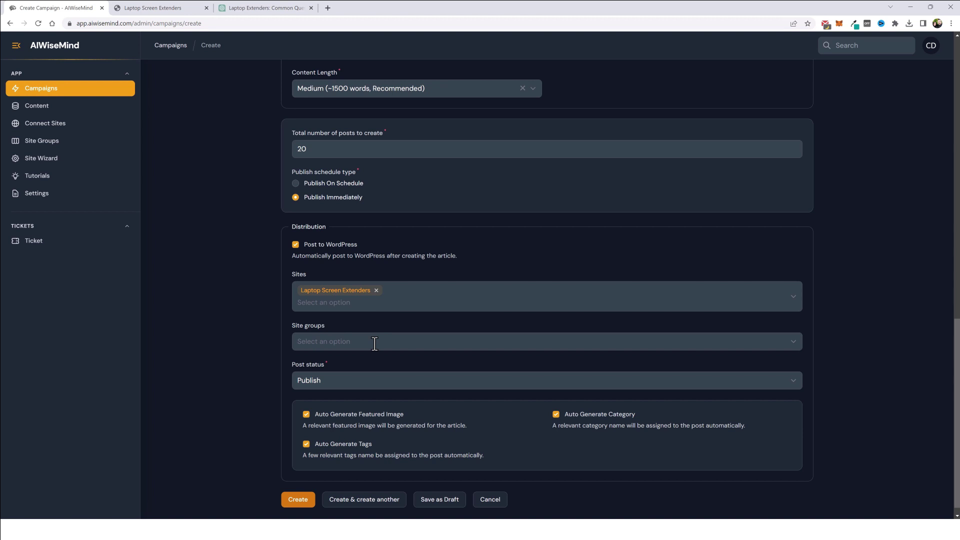
scroll(373, 353, down, 1)
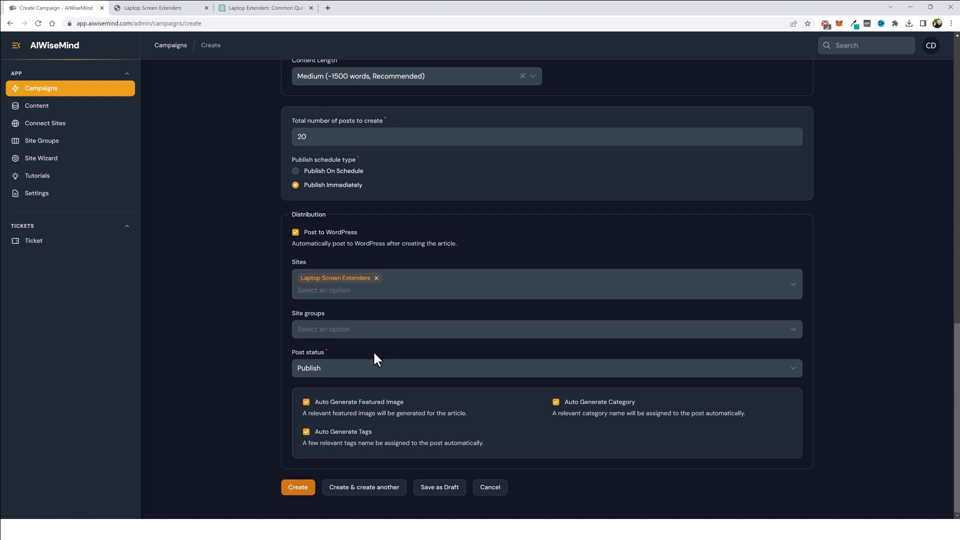
click(339, 366)
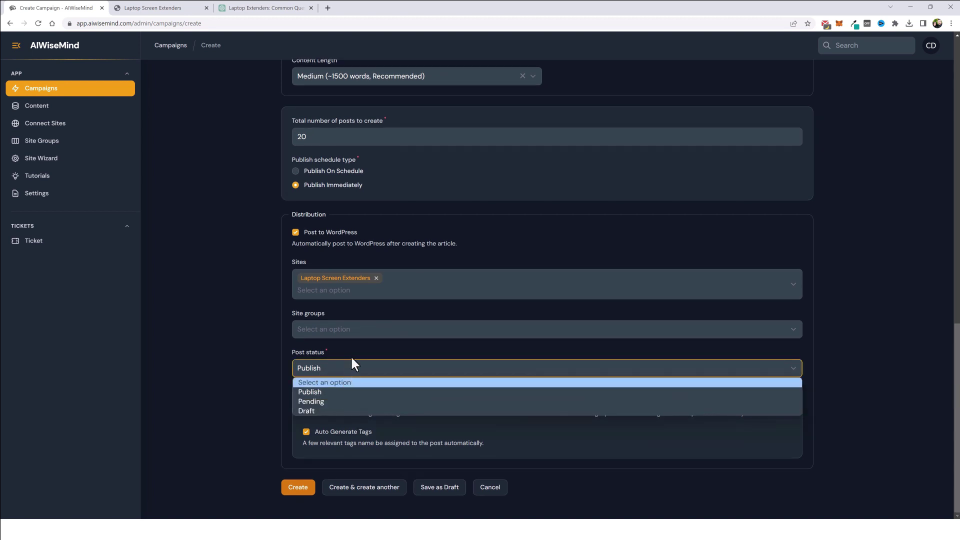
click(352, 353)
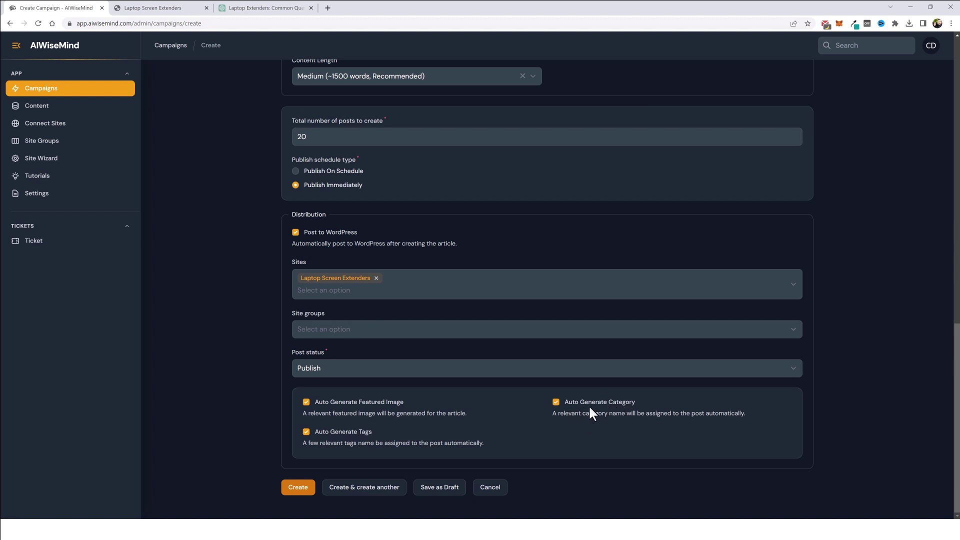
Turn off automatic category generation and check the available categories, showing only Blog
click(555, 403)
scroll(856, 331, down, 2)
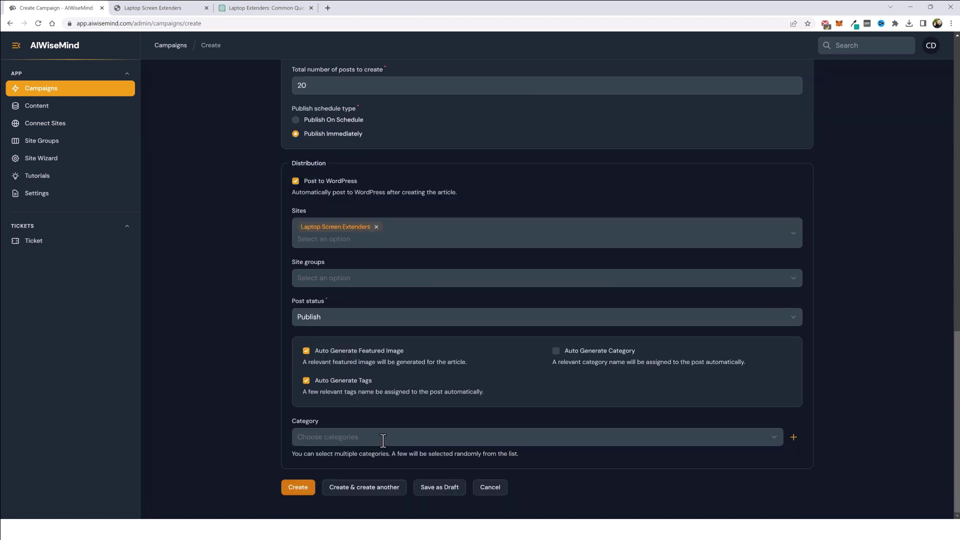
click(386, 439)
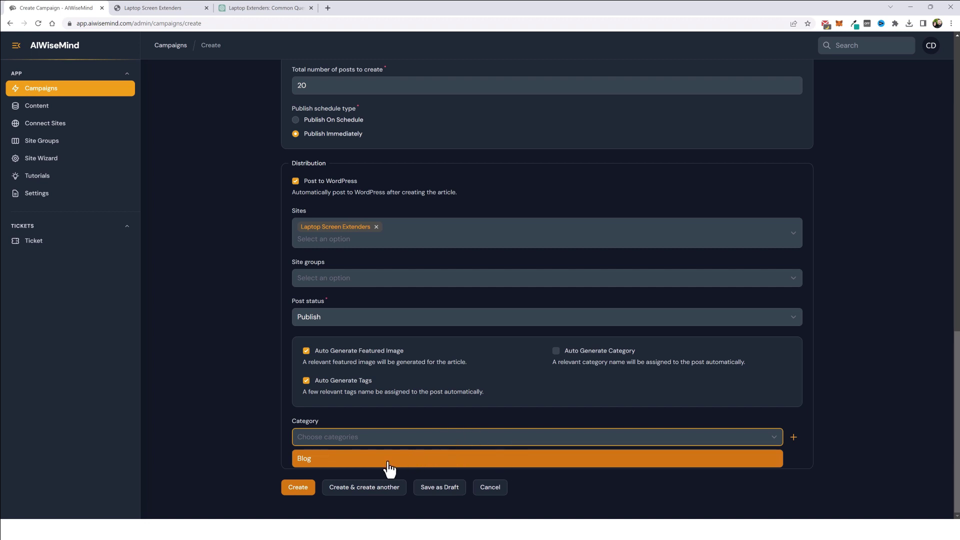
Save the campaign as a draft, sync the site's WordPress categories and refresh to see them
click(854, 366)
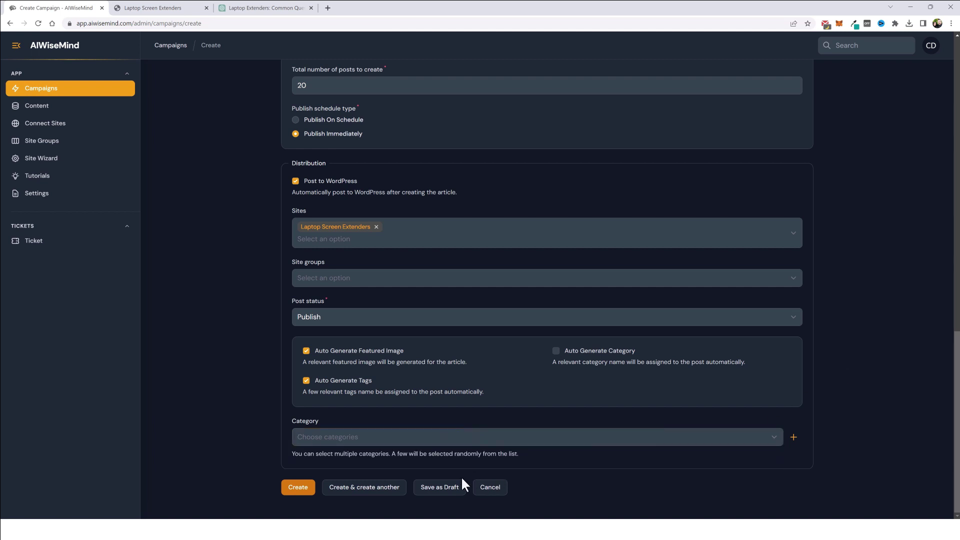
click(439, 491)
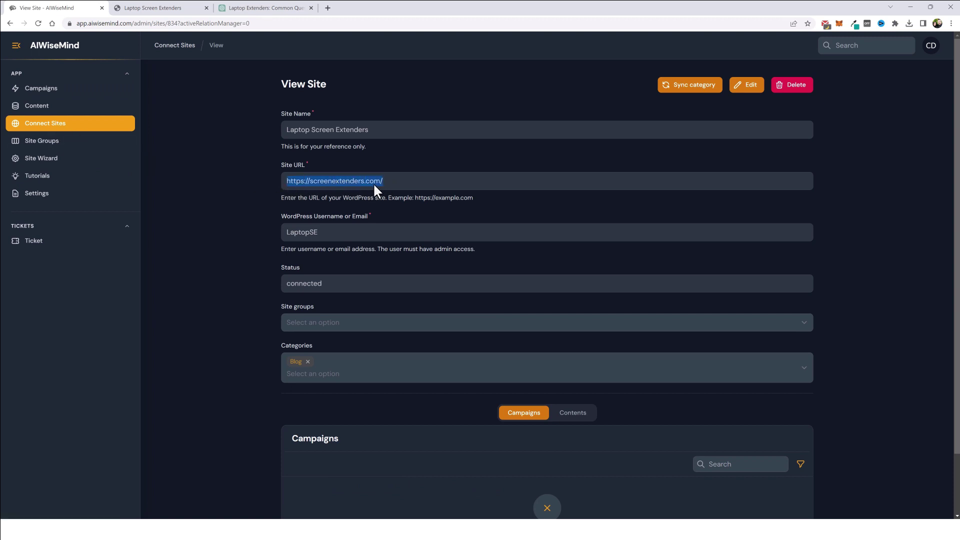
click(697, 89)
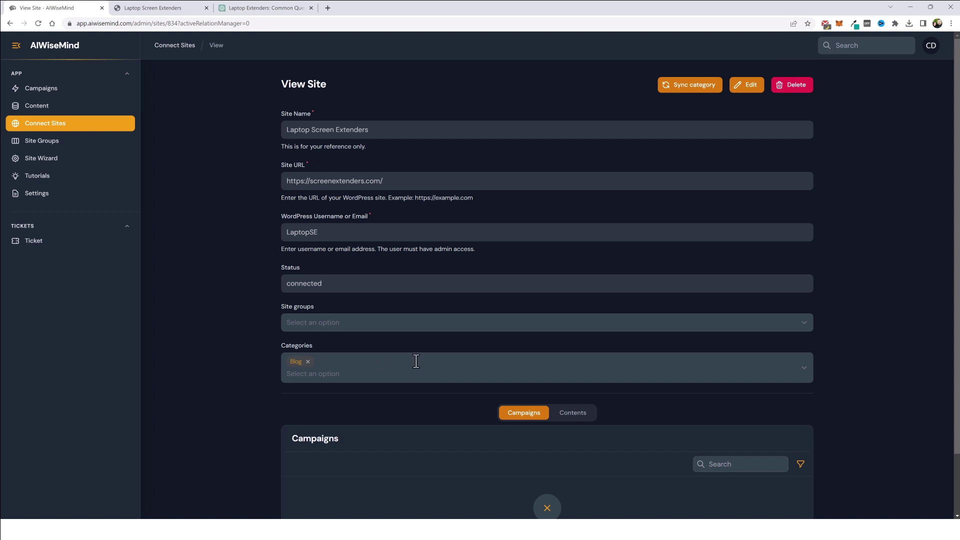
click(40, 23)
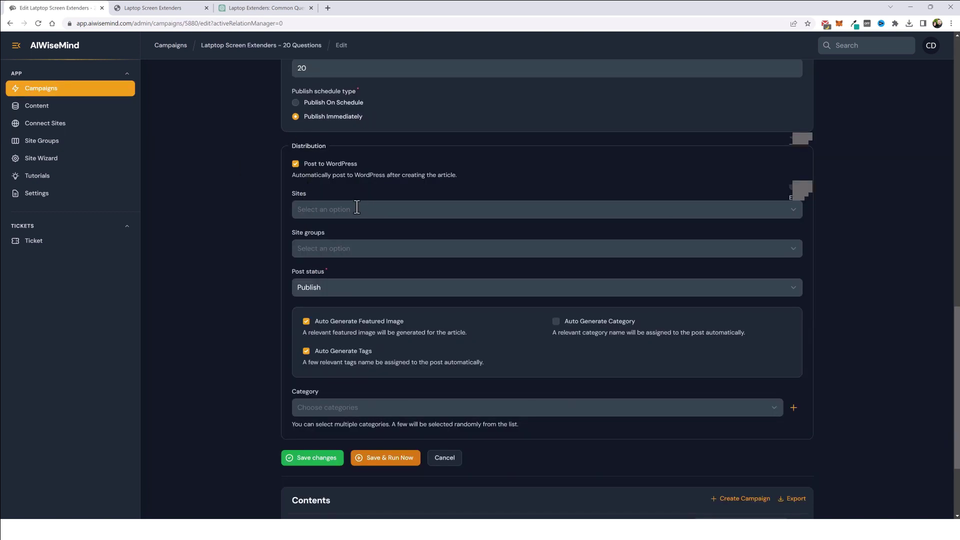
scroll(434, 304, down, 1)
Create a new Popular Questions category for the campaign after browsing the existing ones
click(410, 321)
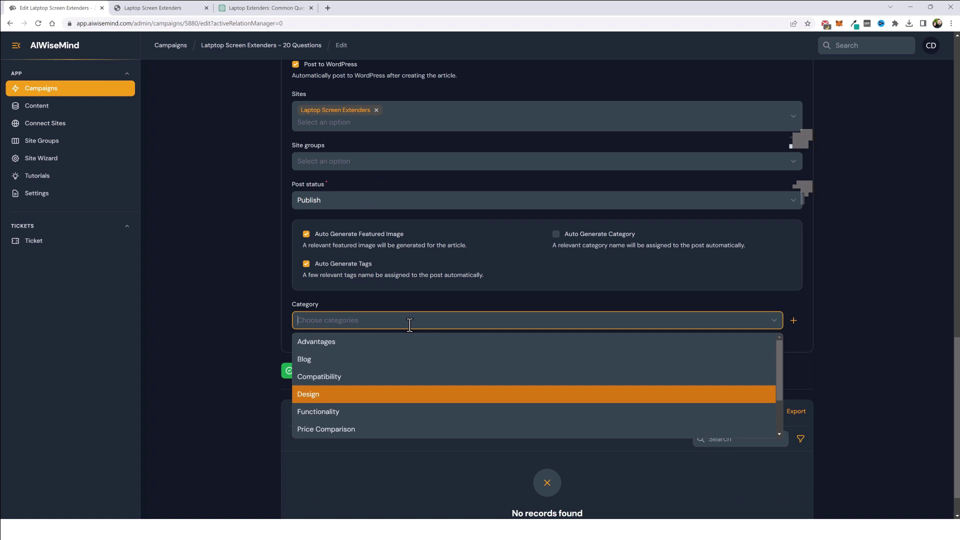
scroll(400, 371, down, 2)
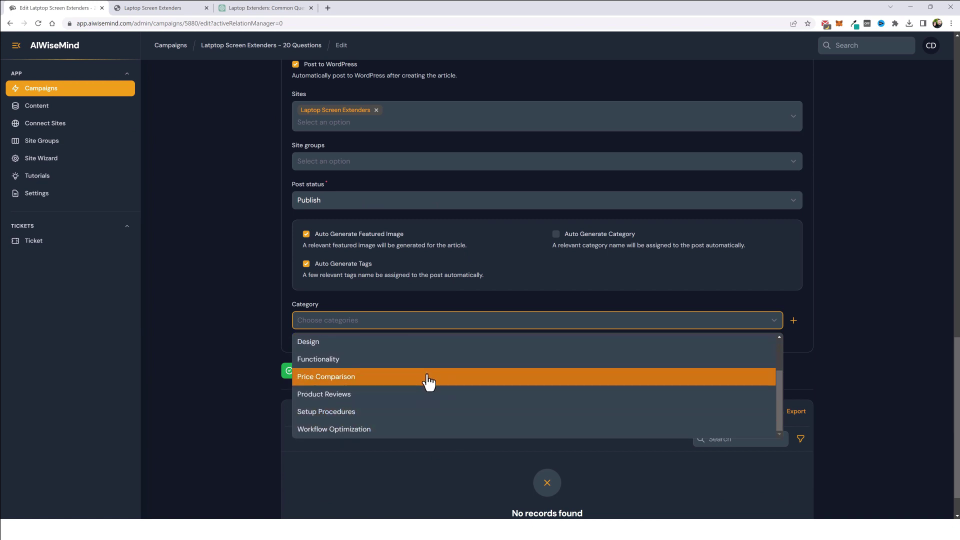
scroll(428, 386, up, 1)
scroll(429, 385, up, 1)
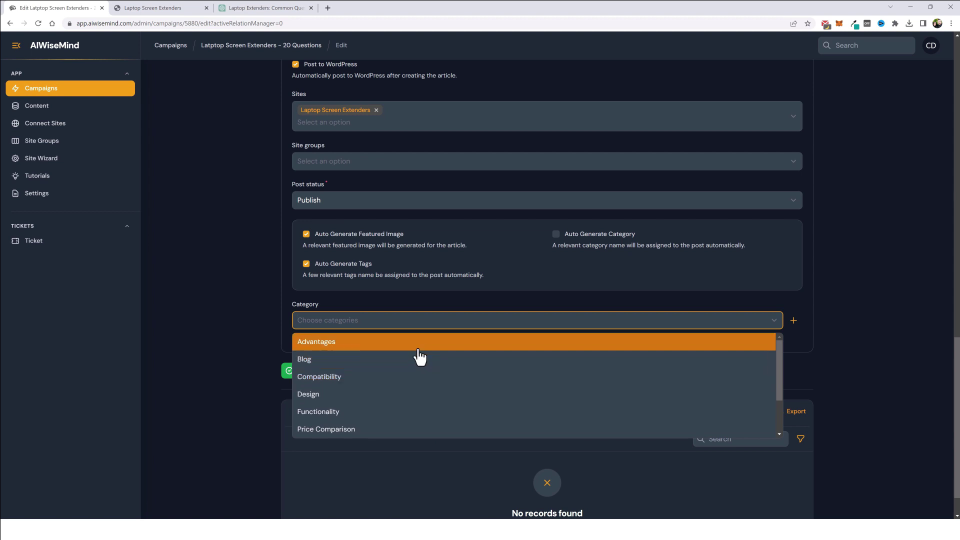
scroll(418, 387, down, 2)
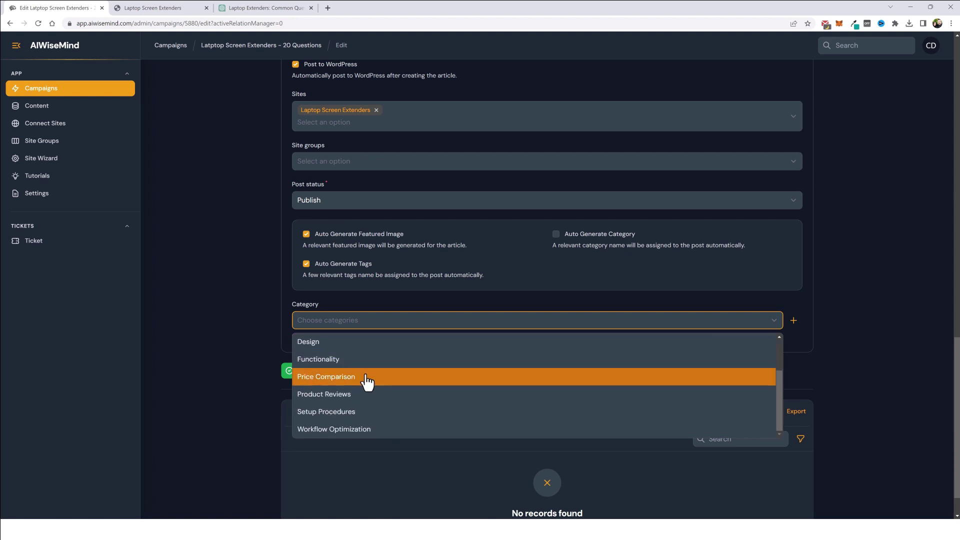
click(396, 307)
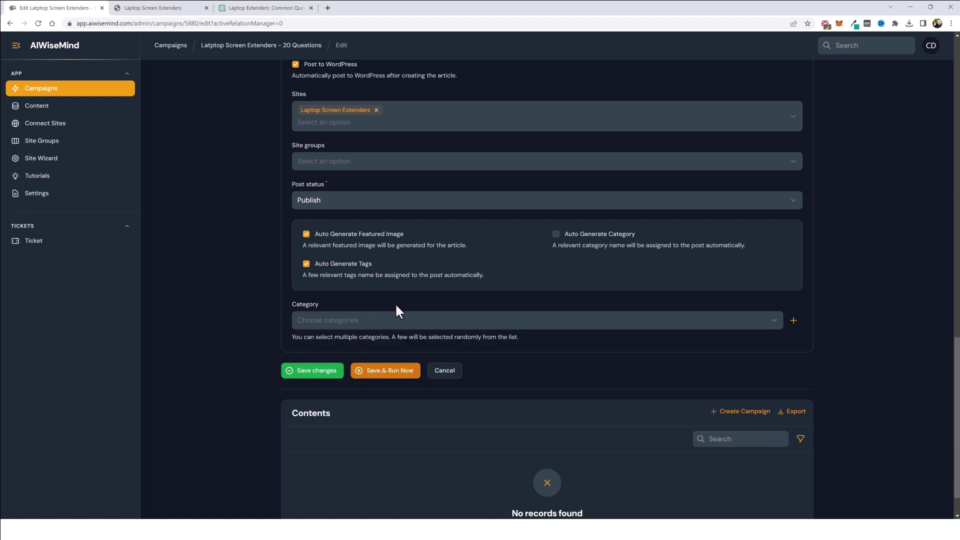
click(794, 323)
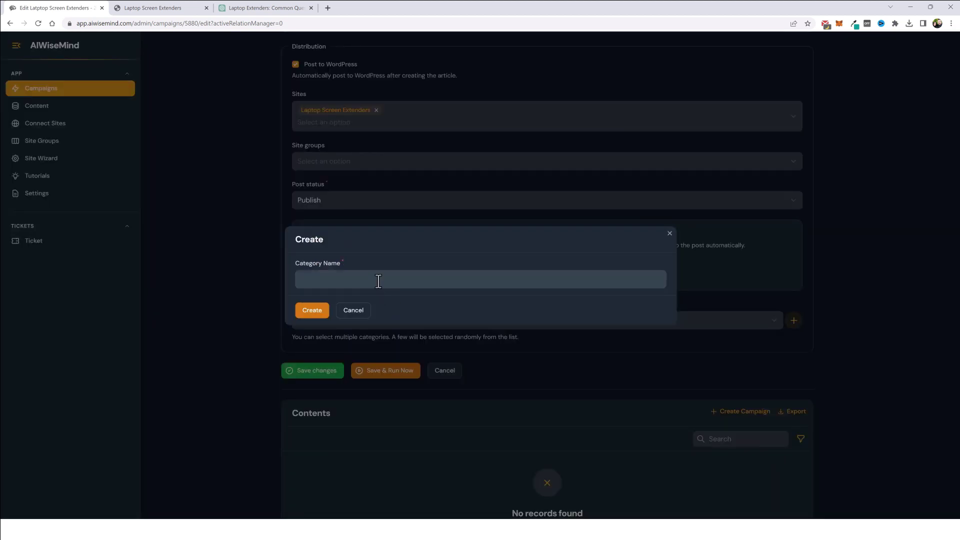
click(385, 284)
text(Popular Questions)
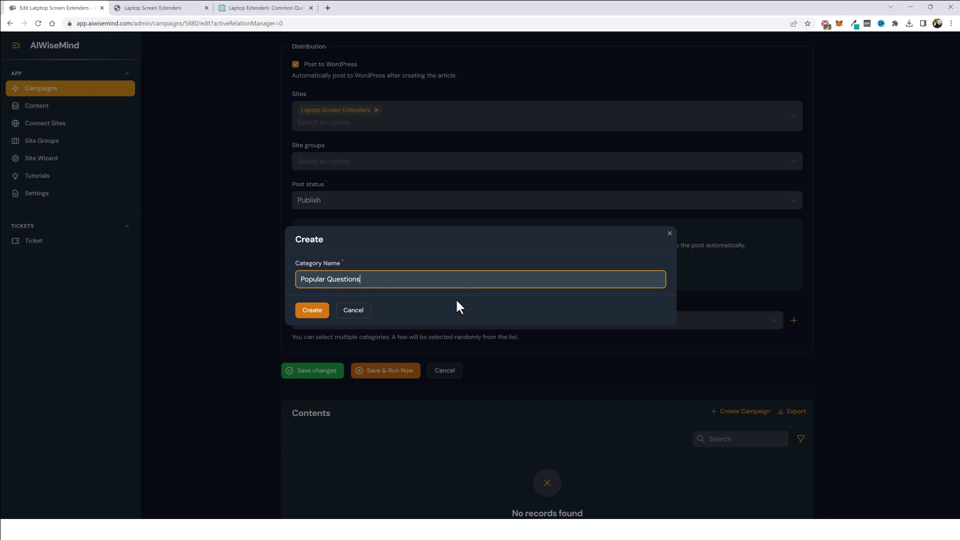
click(328, 313)
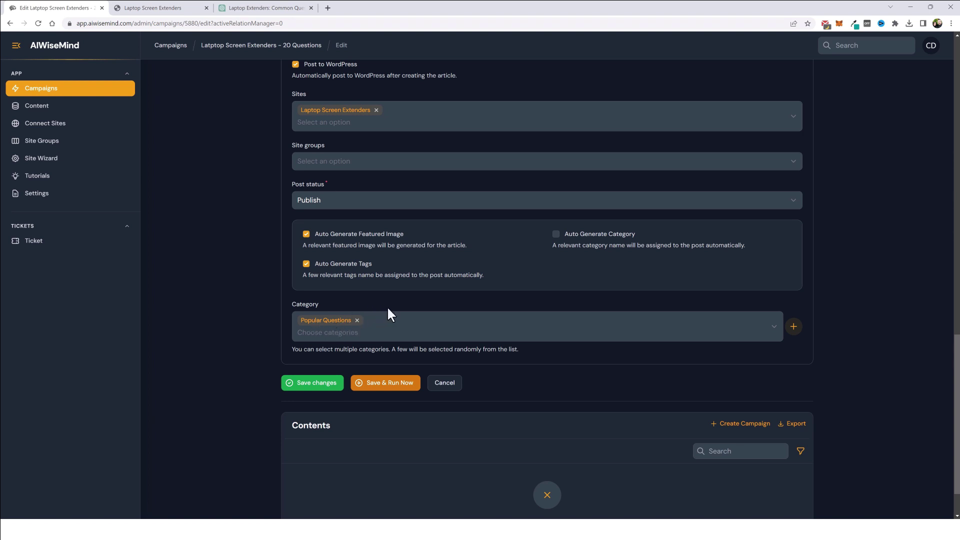
Save and run the campaign, then refresh the Content list to watch article statuses progress
click(382, 395)
click(39, 109)
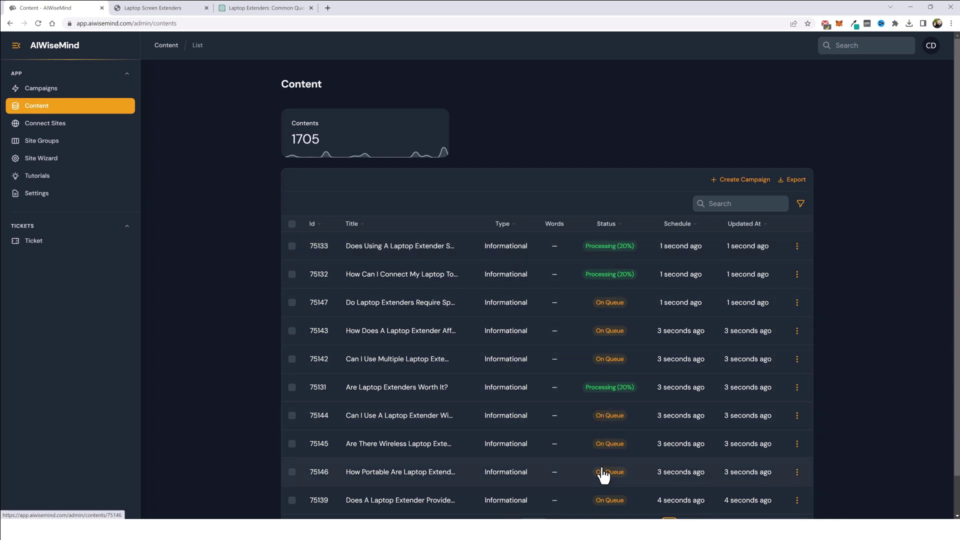
click(34, 112)
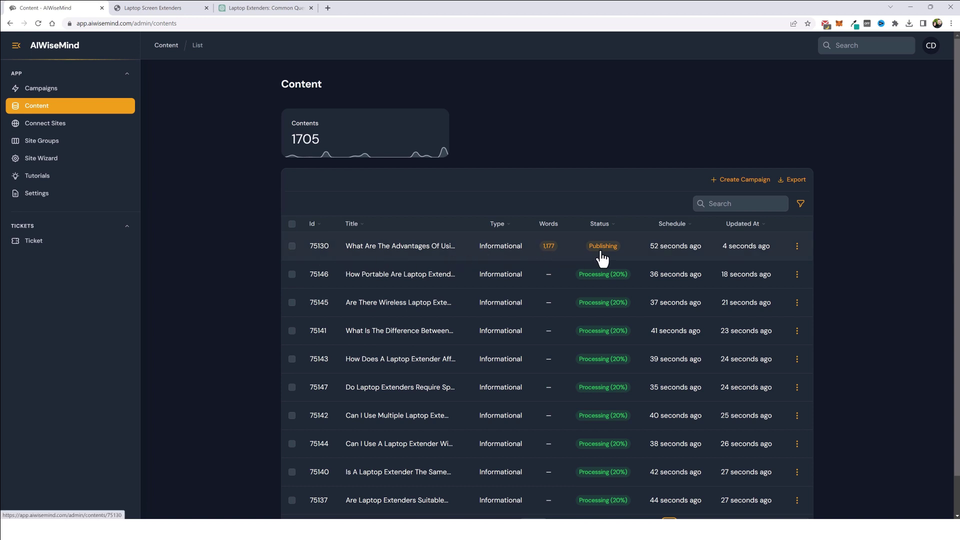
scroll(600, 300, down, 1)
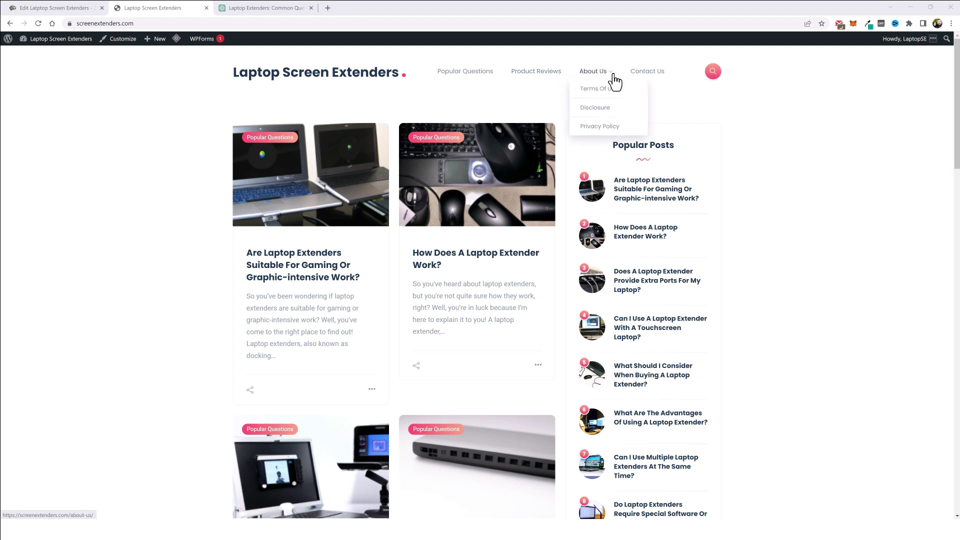
mouse_move(593, 72)
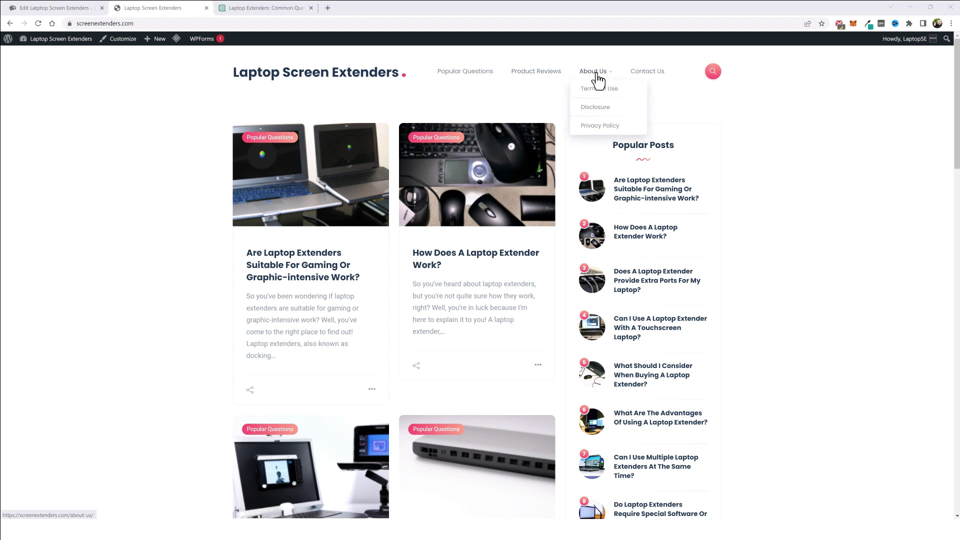
Open About Us, Terms of Use, Disclosure, Privacy Policy and Contact Us in new tabs
middle_click(596, 75)
middle_click(597, 90)
middle_click(596, 110)
middle_click(597, 126)
middle_click(643, 75)
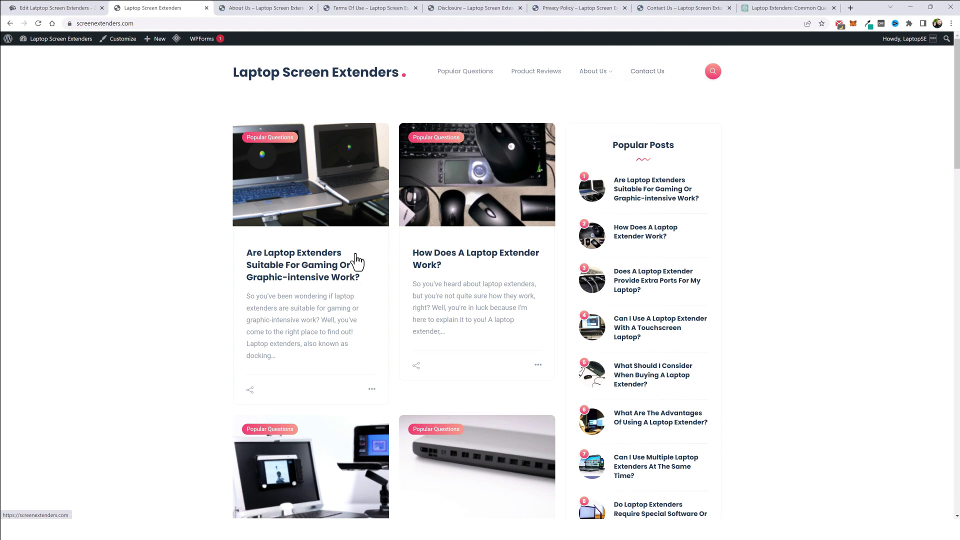
Review each of the five site pages in turn, then close their tabs
key(ctrl+Tab)
scroll(361, 334, down, 2)
scroll(361, 333, down, 1)
scroll(350, 187, up, 1)
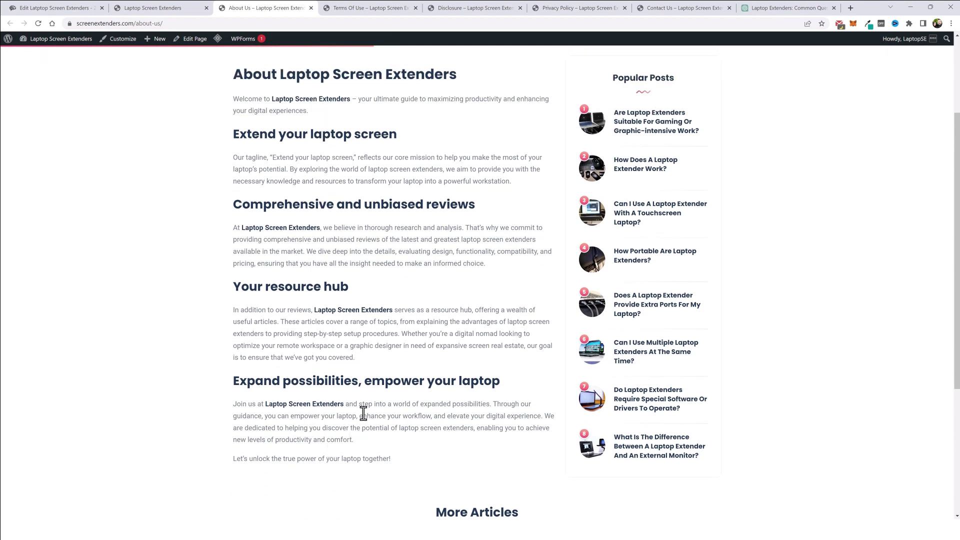
key(ctrl+Tab)
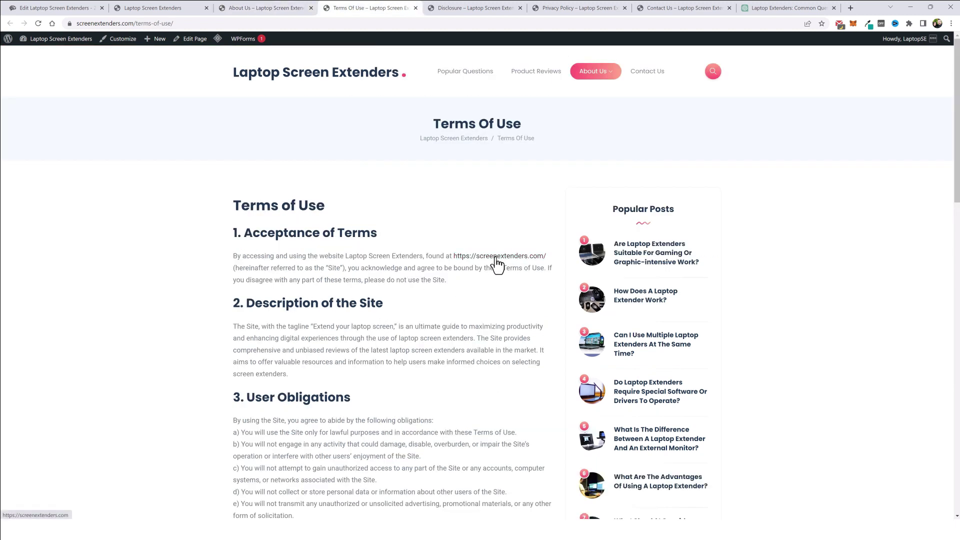
scroll(337, 163, down, 3)
scroll(326, 274, down, 2)
scroll(326, 274, down, 2)
scroll(418, 305, down, 3)
scroll(414, 307, down, 2)
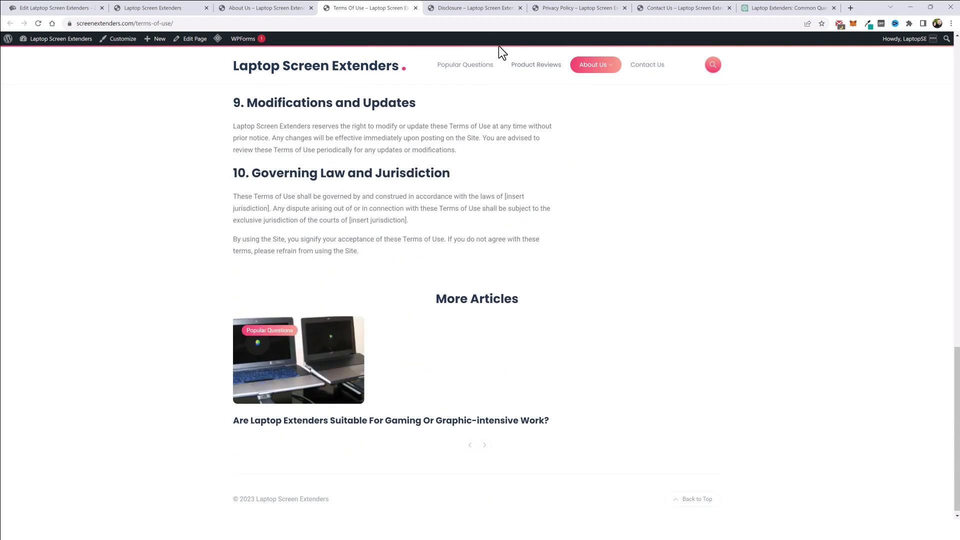
click(473, 8)
scroll(371, 308, down, 2)
scroll(370, 308, down, 1)
click(574, 9)
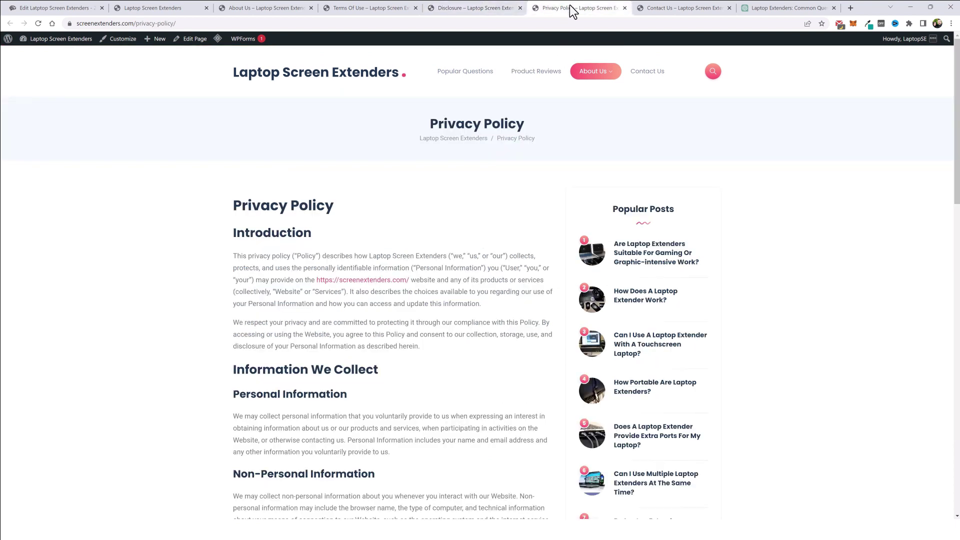
key(ctrl+Tab)
scroll(375, 345, down, 1)
scroll(323, 346, down, 1)
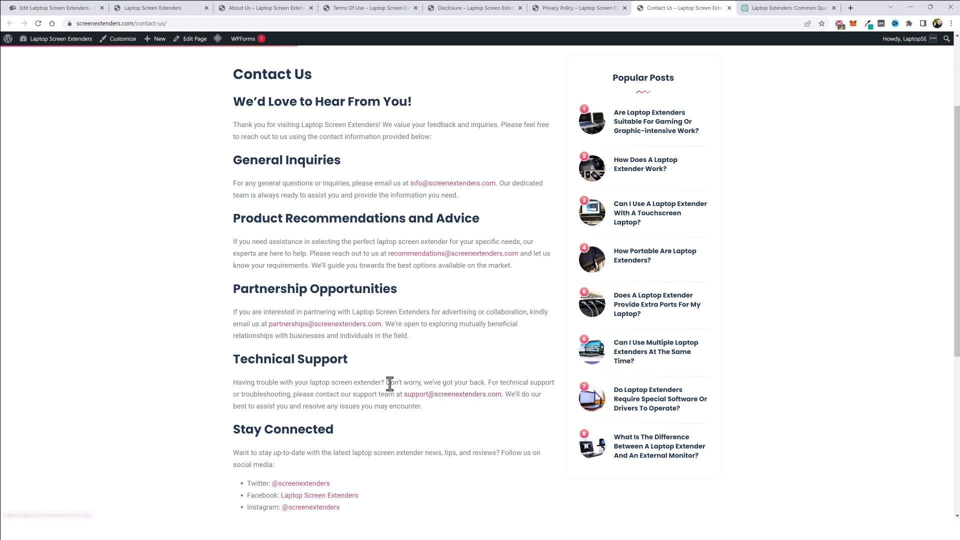
key(ctrl+w)
key(ctrl+w)
key(ctrl+w)
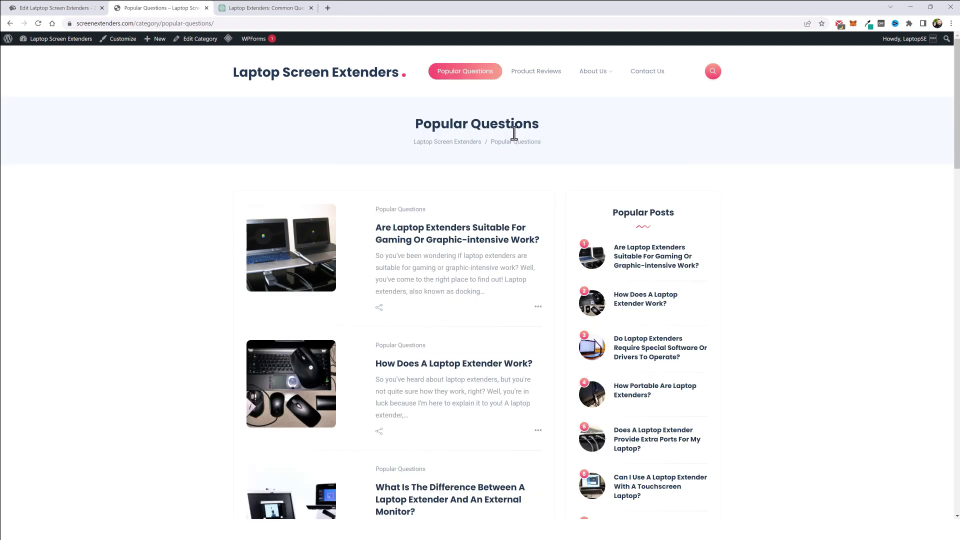
scroll(445, 319, down, 2)
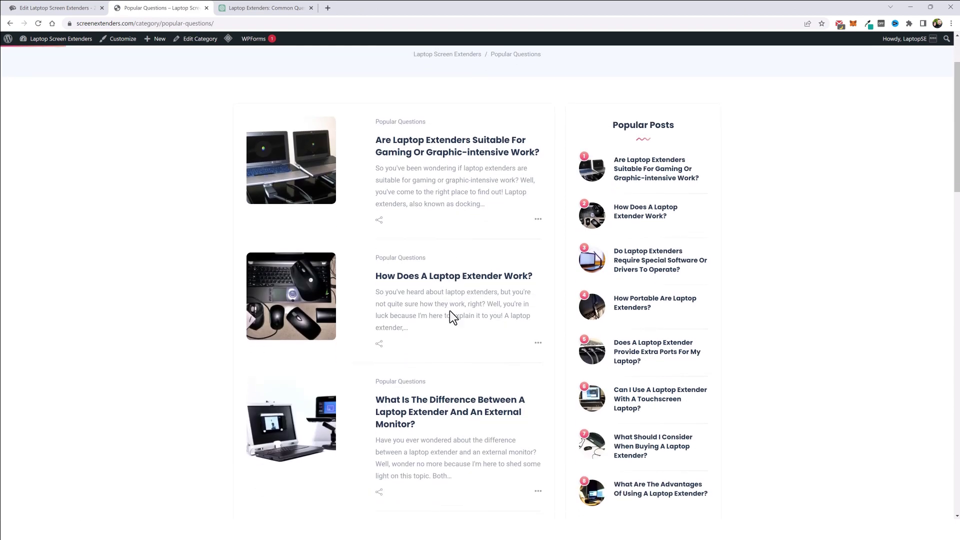
Read the extenders-versus-external-monitors article, then view the empty Product Reviews category page
click(453, 409)
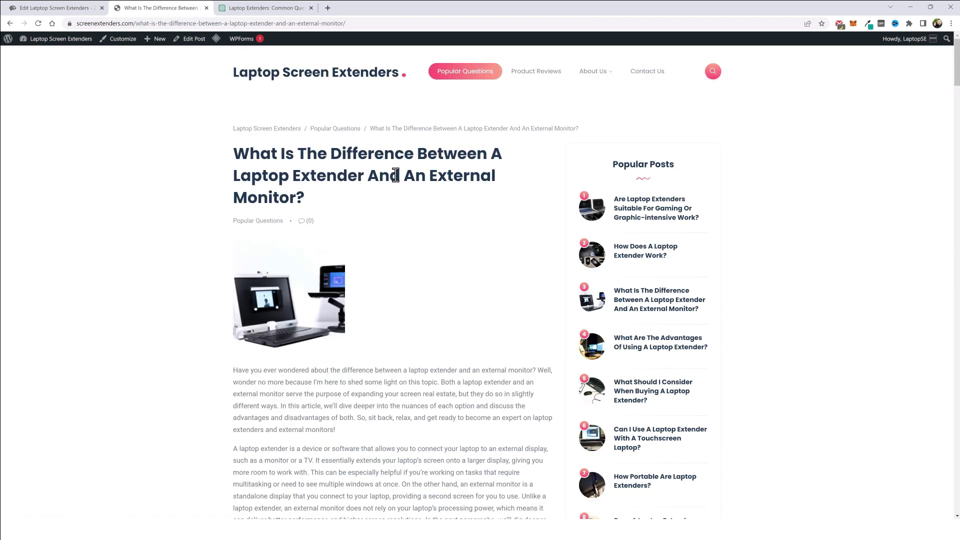
scroll(454, 296, down, 3)
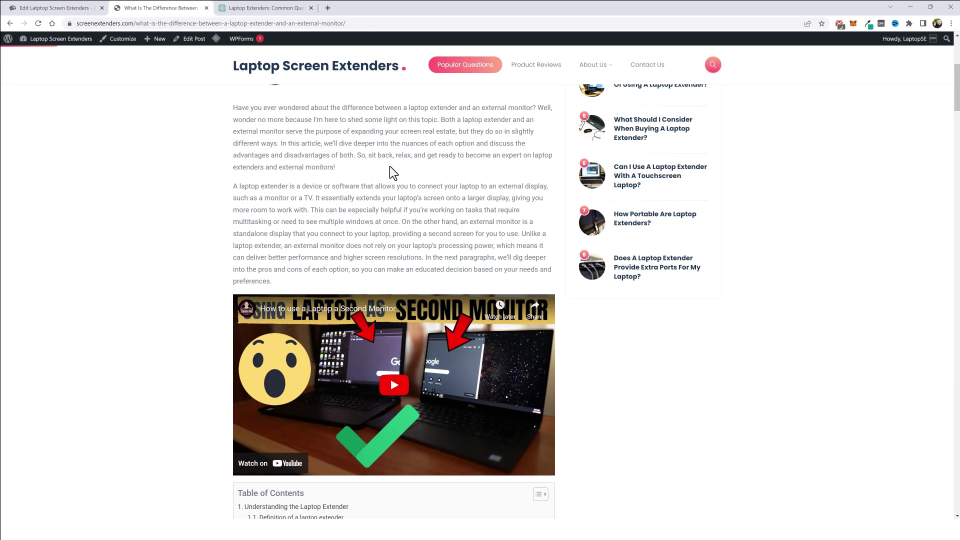
scroll(368, 184, down, 1)
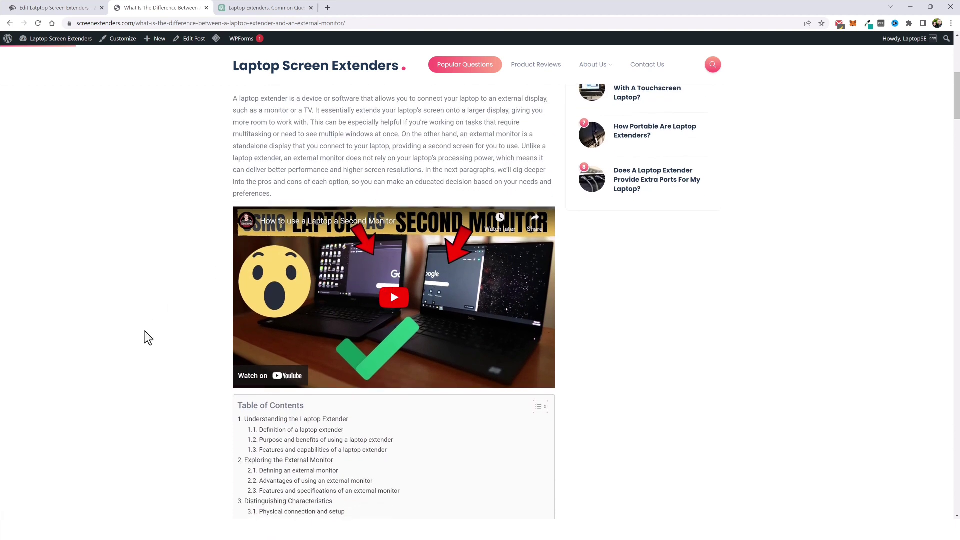
scroll(249, 245, down, 3)
scroll(302, 199, down, 1)
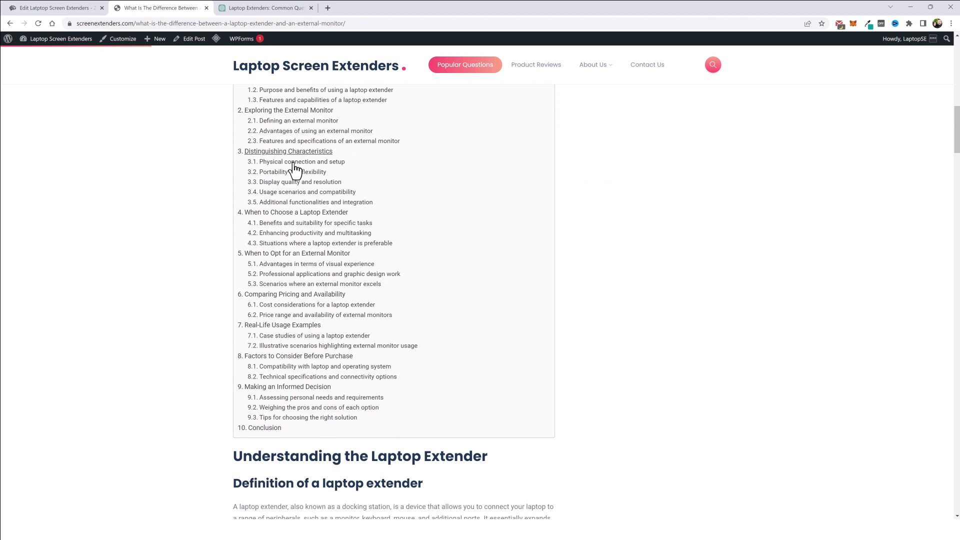
scroll(294, 245, up, 1)
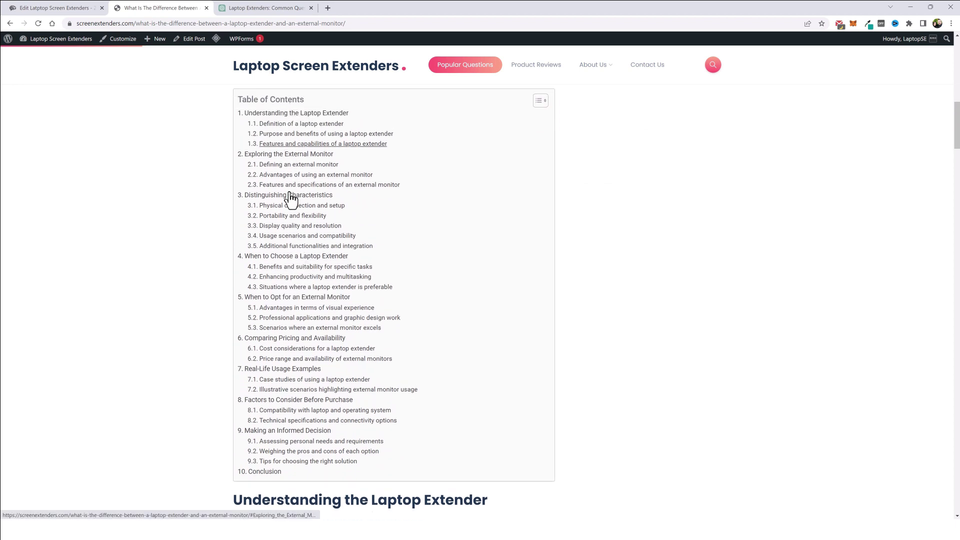
scroll(297, 247, down, 3)
scroll(365, 326, down, 2)
scroll(353, 305, down, 1)
scroll(327, 345, down, 3)
scroll(328, 337, down, 2)
scroll(328, 341, down, 2)
scroll(328, 341, down, 2)
scroll(327, 338, down, 2)
scroll(328, 335, down, 3)
scroll(332, 337, down, 3)
scroll(338, 337, down, 3)
scroll(343, 328, down, 3)
scroll(345, 328, down, 3)
scroll(347, 333, down, 4)
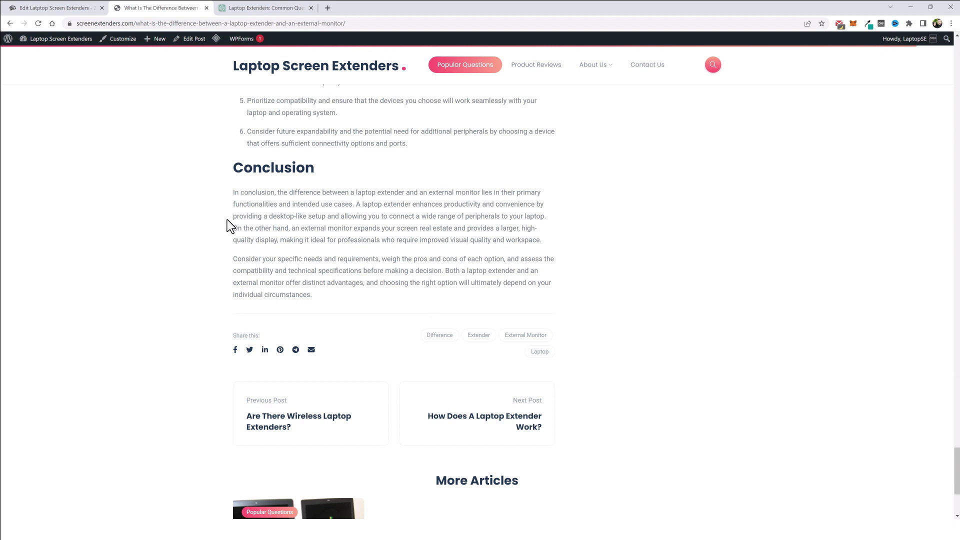
click(529, 68)
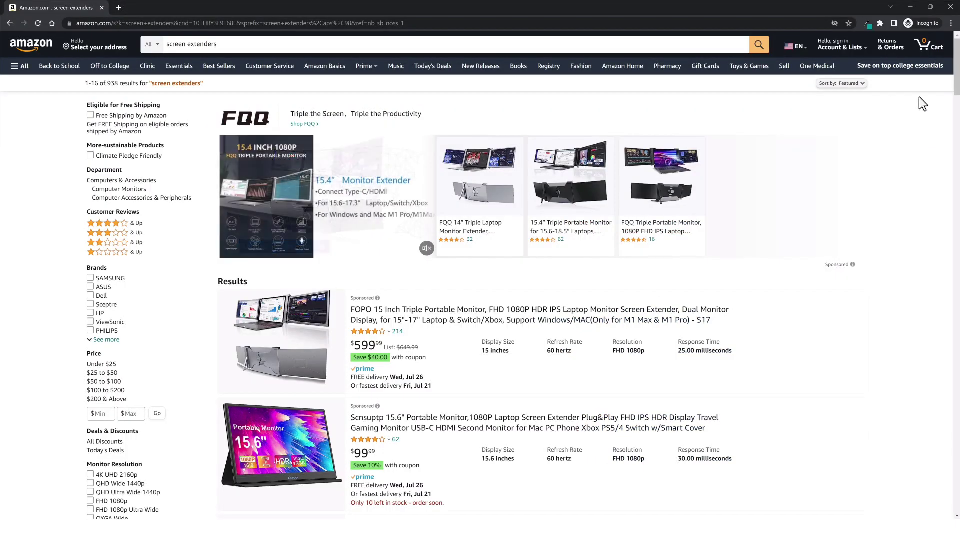
mouse_move(955, 59)
mouse_down()
mouse_move(933, 431)
mouse_move(943, 396)
mouse_up()
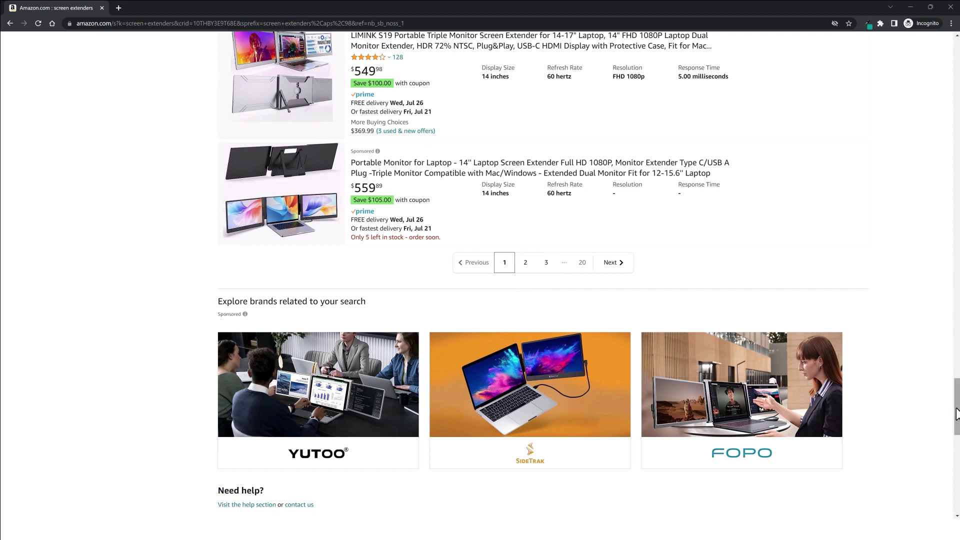
drag(957, 414, 956, 383)
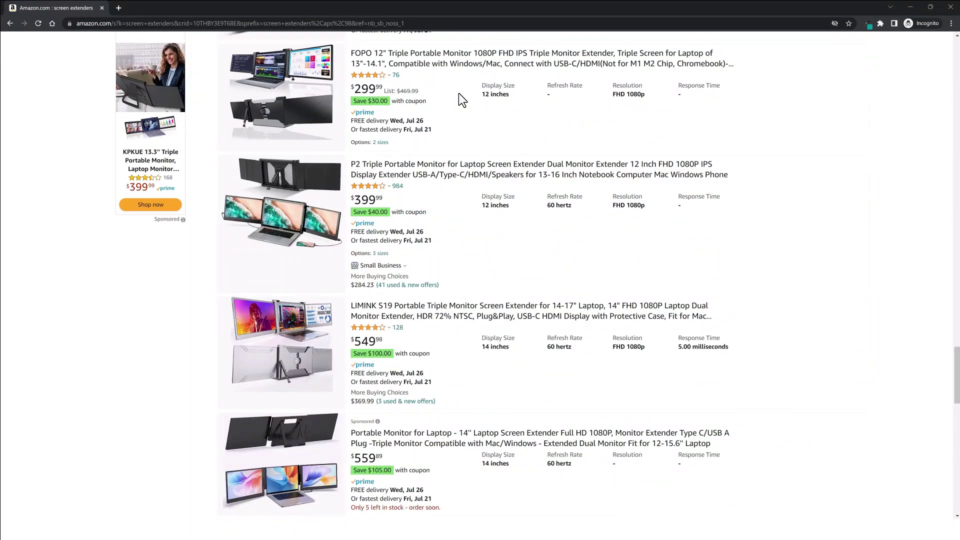
mouse_move(952, 389)
mouse_down()
mouse_move(937, 94)
mouse_move(925, 72)
mouse_up()
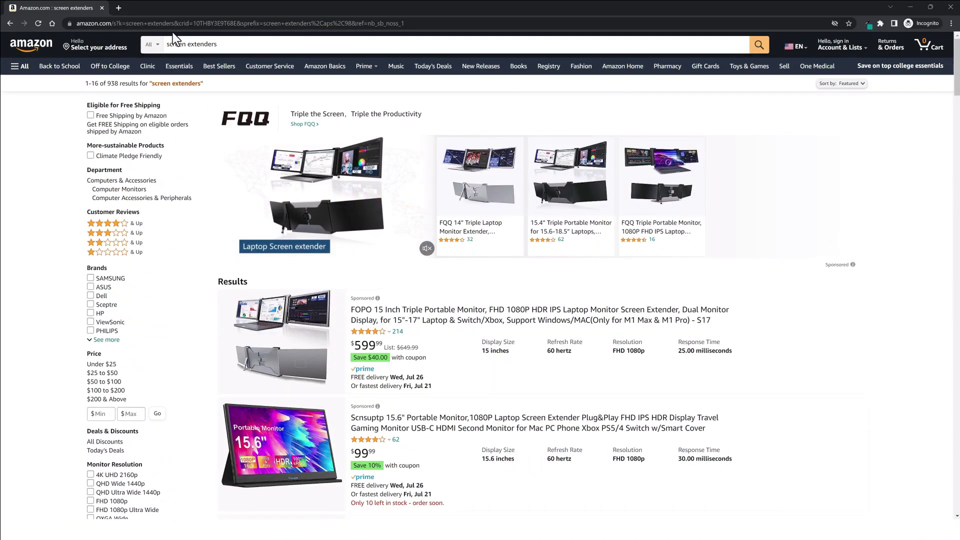
Copy the Amazon screen extenders search URL up to the search term
drag(173, 24, 124, 24)
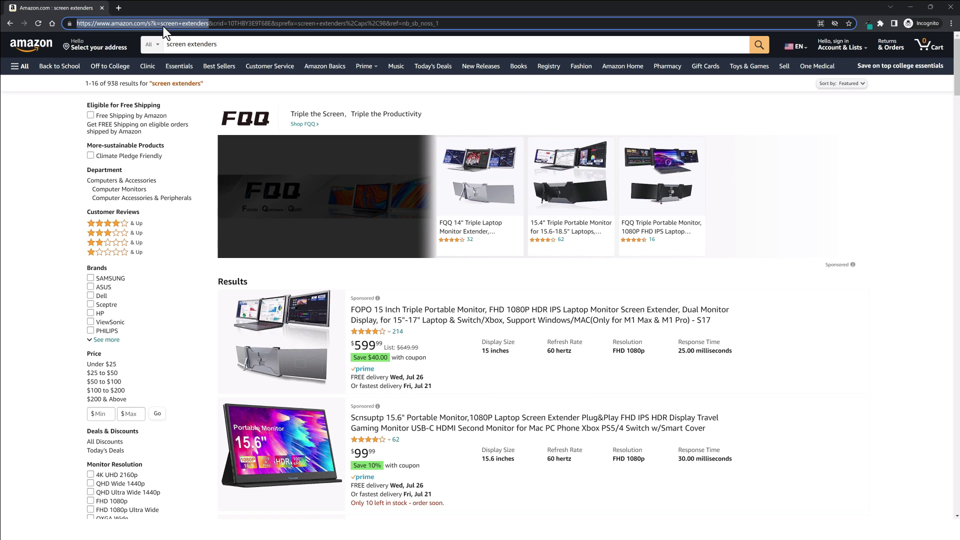
right_click(179, 26)
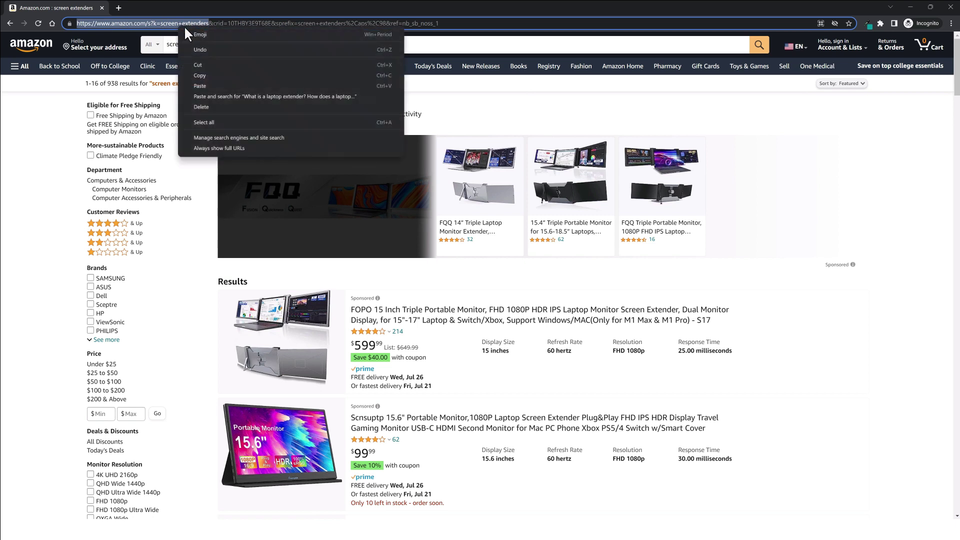
click(200, 73)
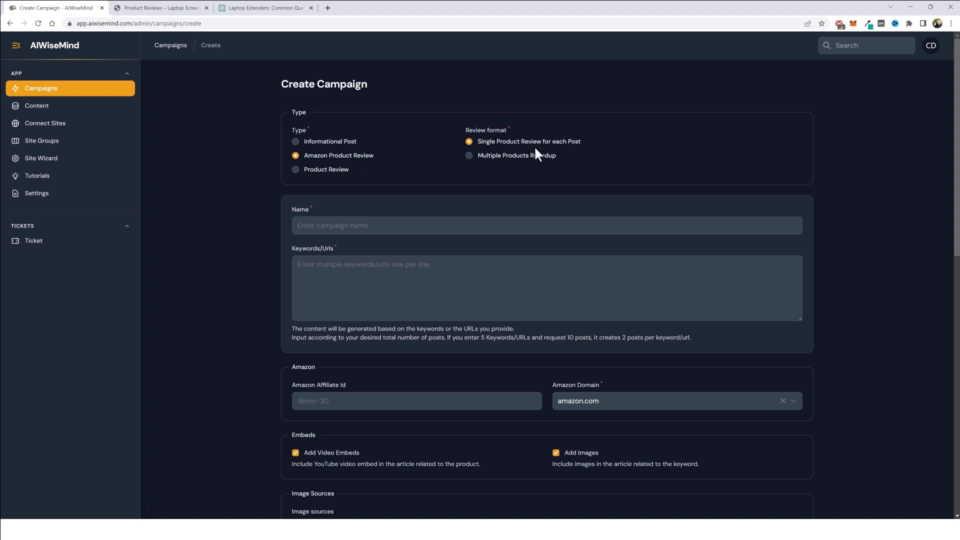
Paste the Amazon search link, name the campaign Laptop Extenders 100, enter affiliate id aiwm-20, keep amazon.com
click(328, 273)
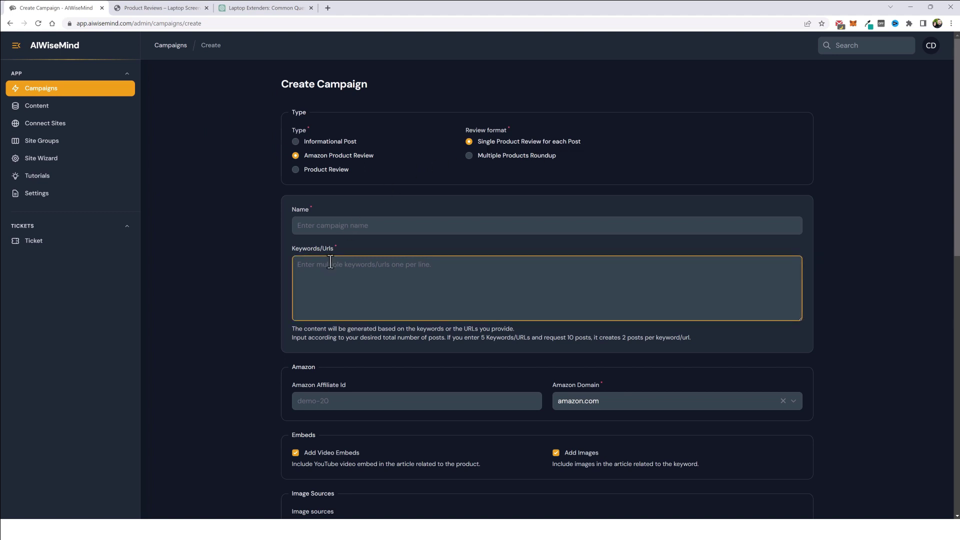
key(ctrl+v)
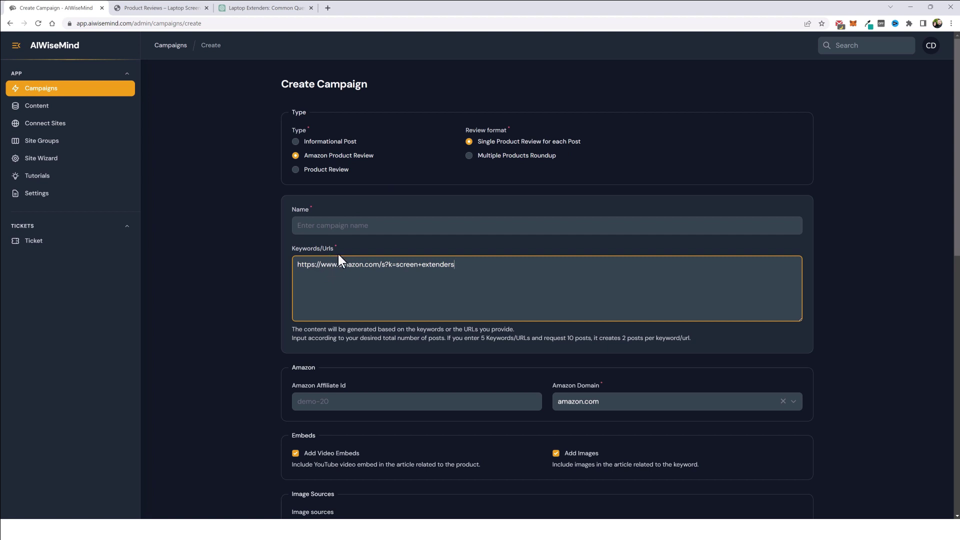
click(311, 225)
text(Laptop Extenders 100)
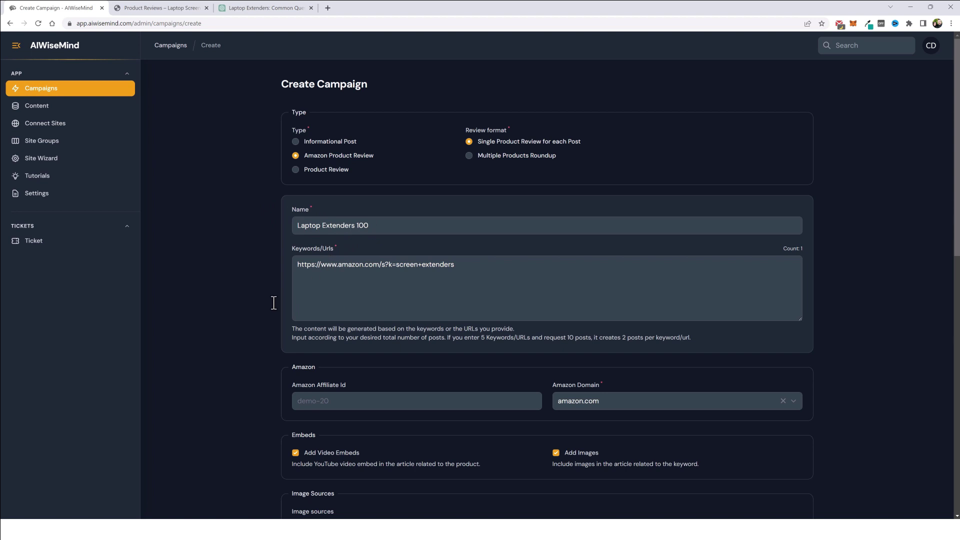
scroll(232, 334, down, 3)
click(319, 187)
text(aiwm-20)
click(604, 188)
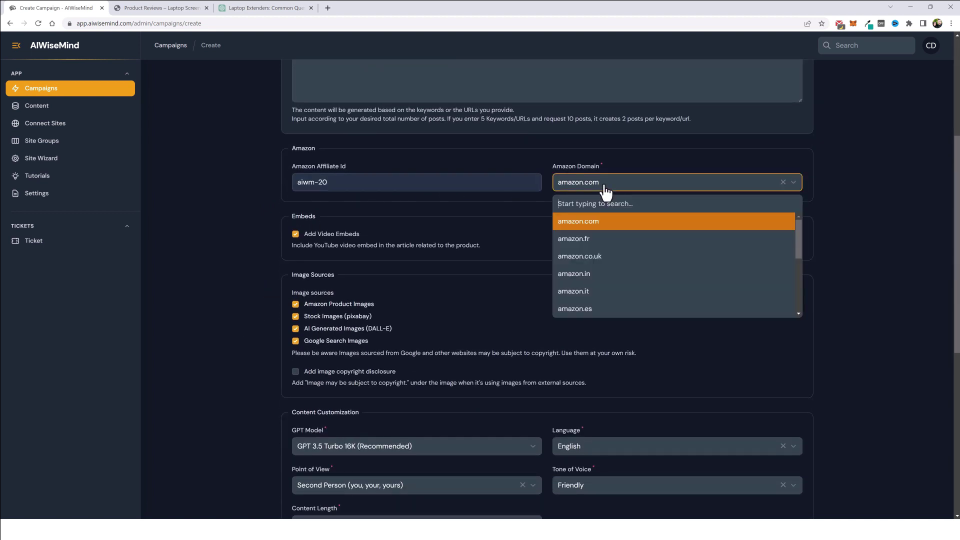
click(641, 162)
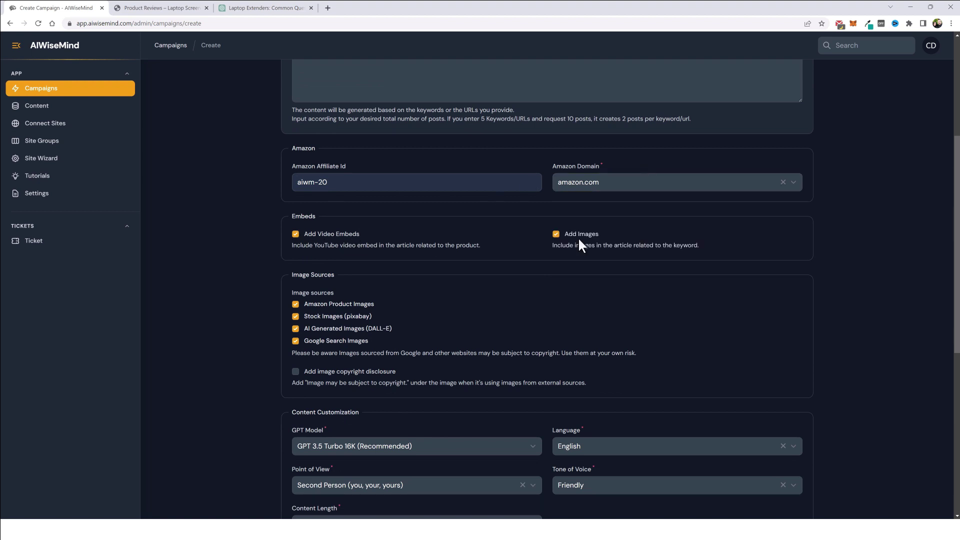
scroll(390, 251, down, 2)
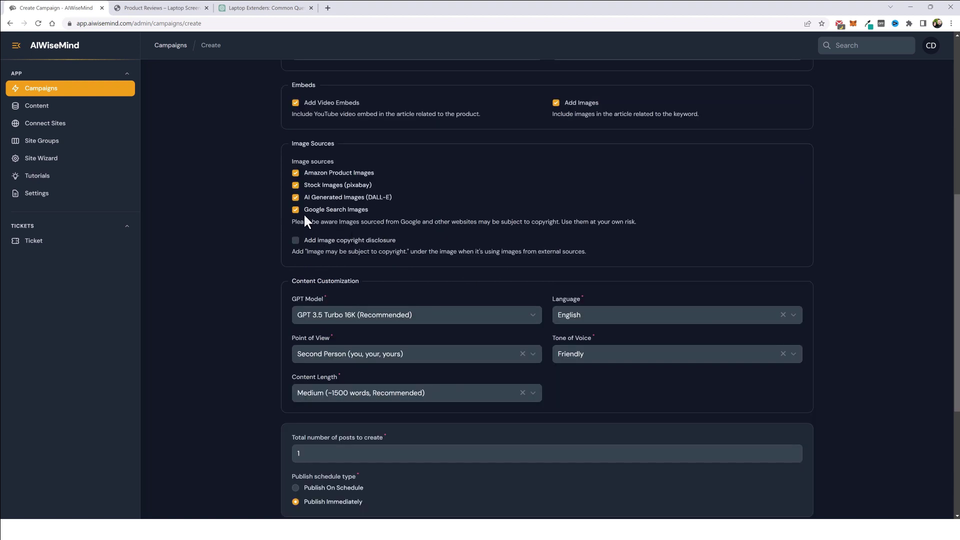
Limit images to Amazon product images only and set total posts to 100
click(294, 185)
scroll(315, 255, down, 2)
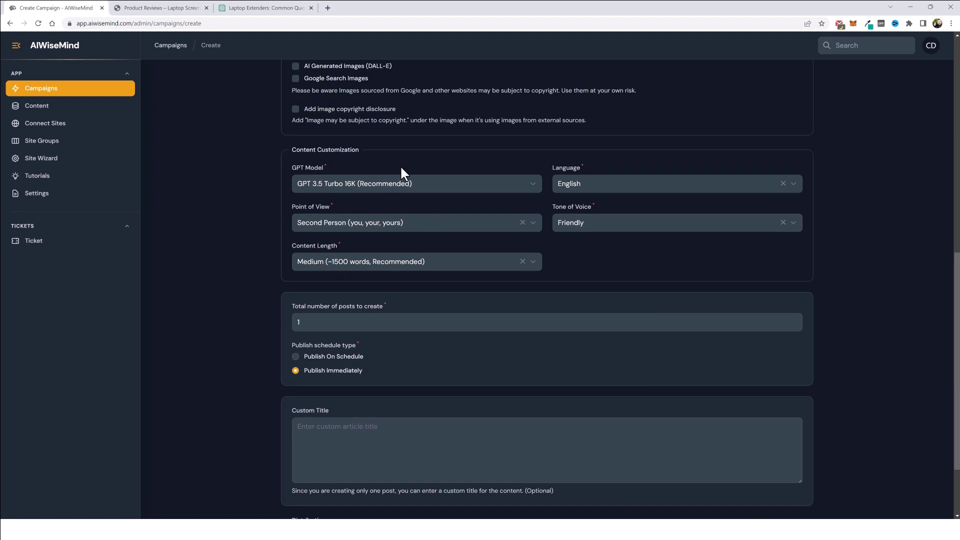
scroll(220, 316, down, 2)
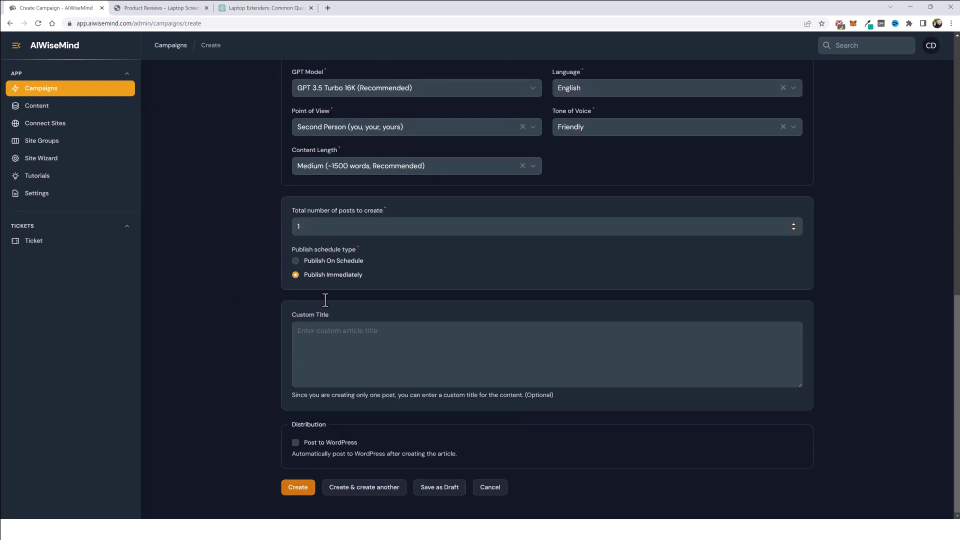
scroll(321, 311, up, 2)
click(334, 346)
text(00)
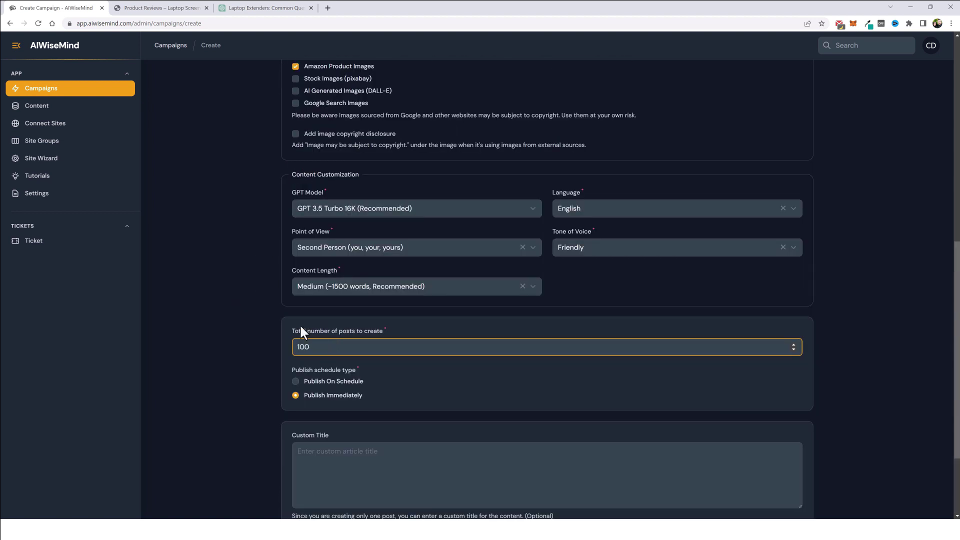
click(264, 301)
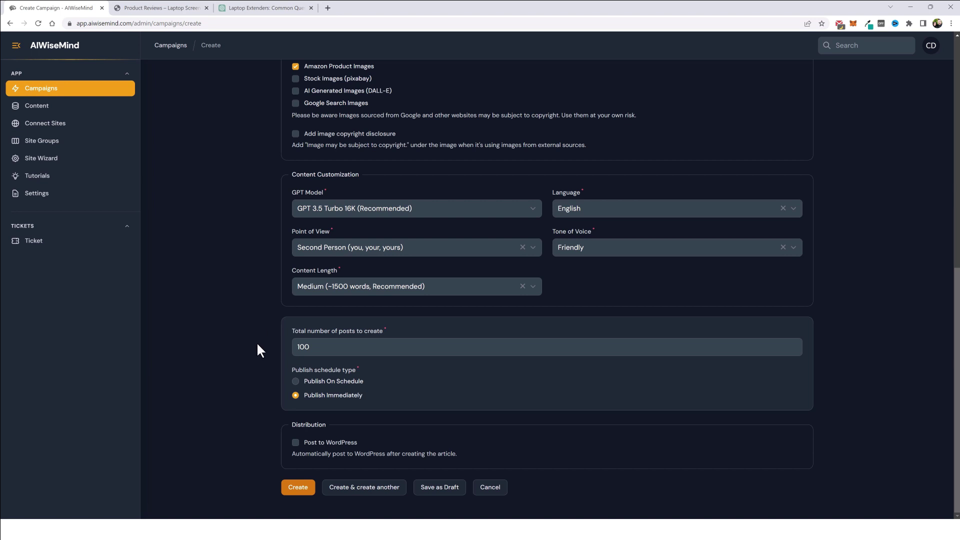
Enable posting to WordPress and target the Laptop Screen Extenders site
click(295, 442)
scroll(323, 331, down, 3)
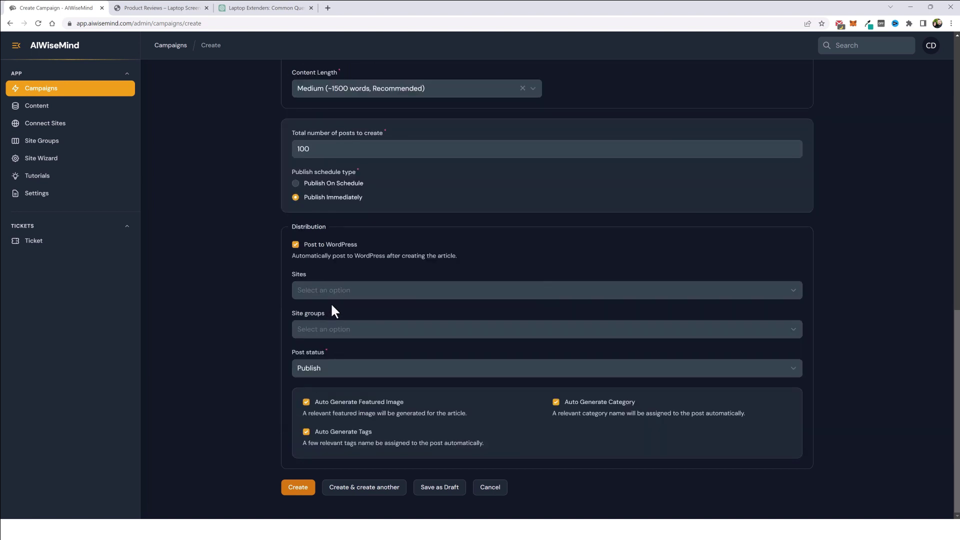
click(353, 291)
click(341, 398)
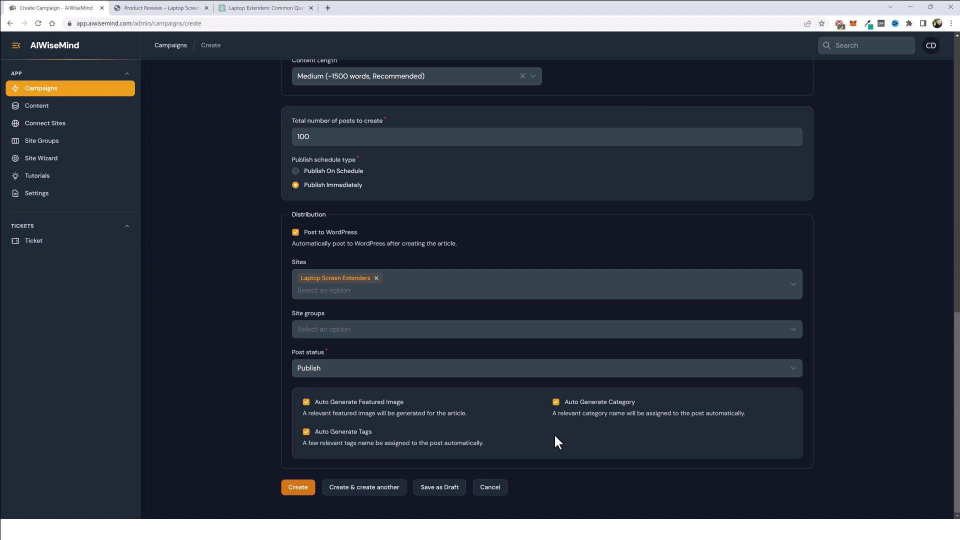
Disable auto-generated categories and file posts under Product Reviews
click(556, 403)
scroll(556, 403, down, 2)
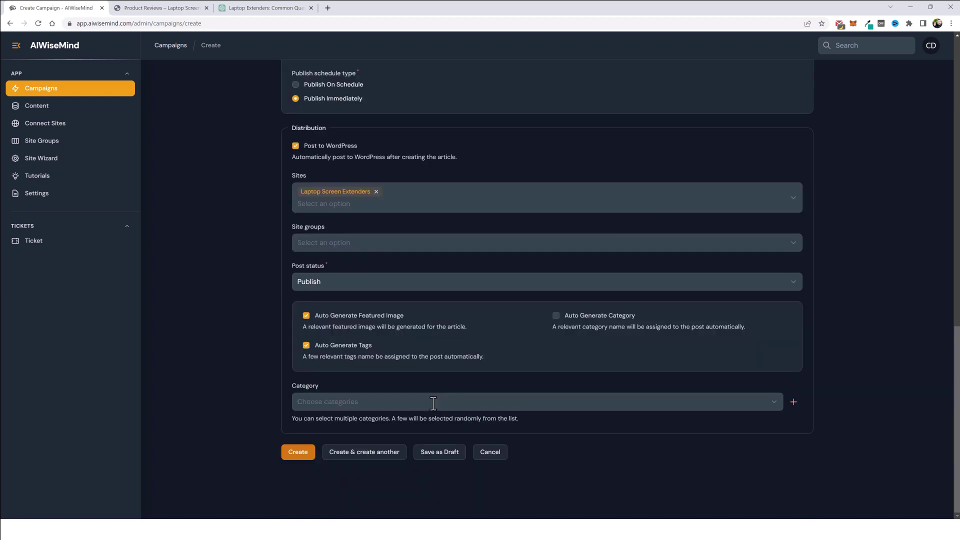
click(434, 401)
scroll(408, 455, down, 2)
click(343, 481)
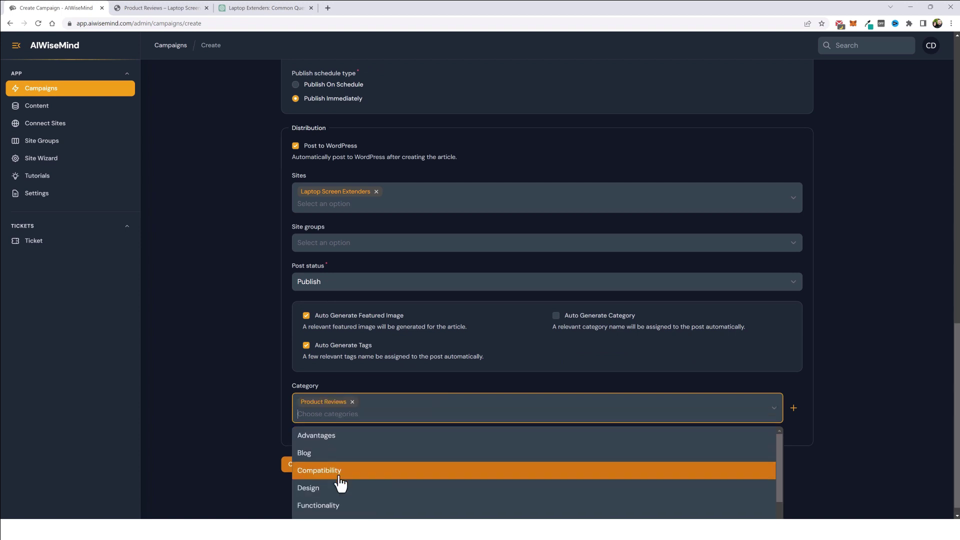
click(425, 371)
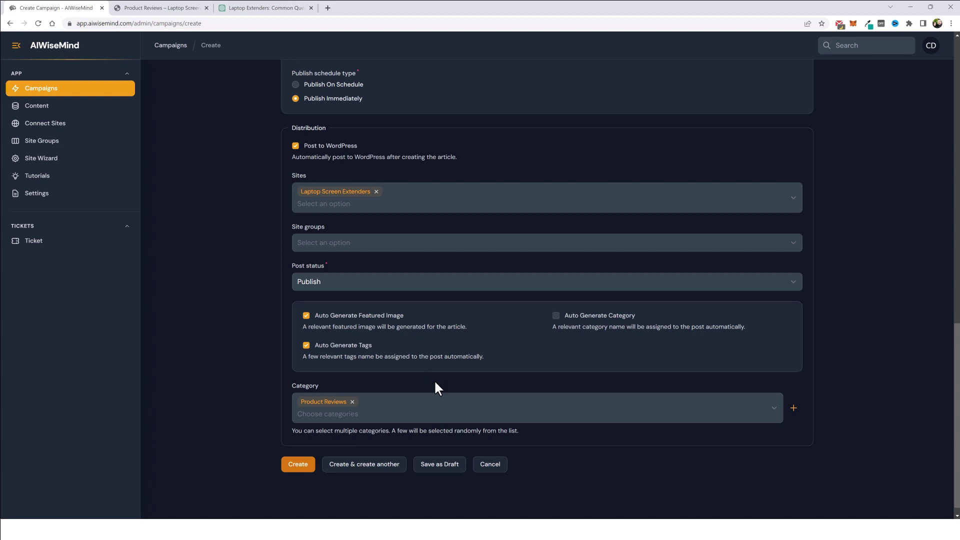
scroll(397, 395, up, 1)
scroll(340, 315, up, 2)
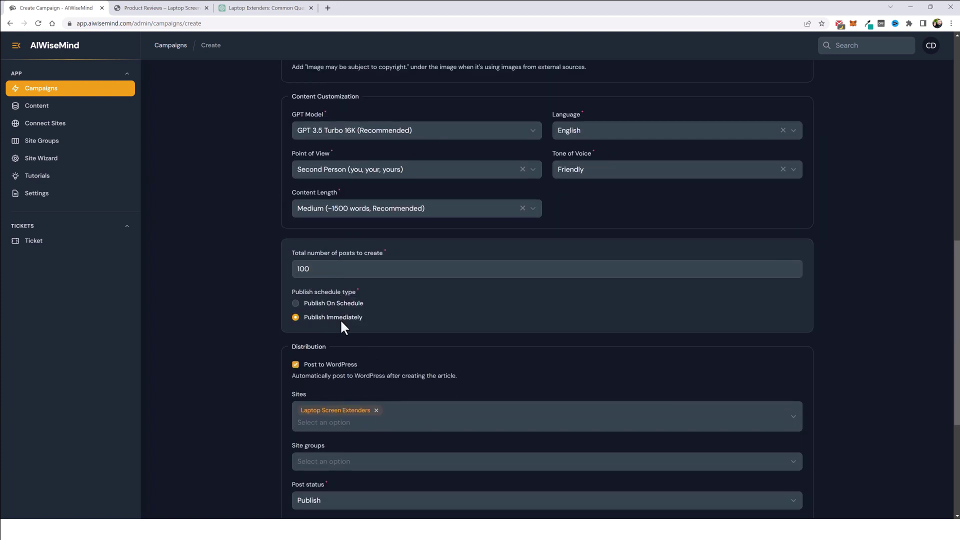
Schedule publishing at 5 posts Every Day and create the campaign
click(296, 304)
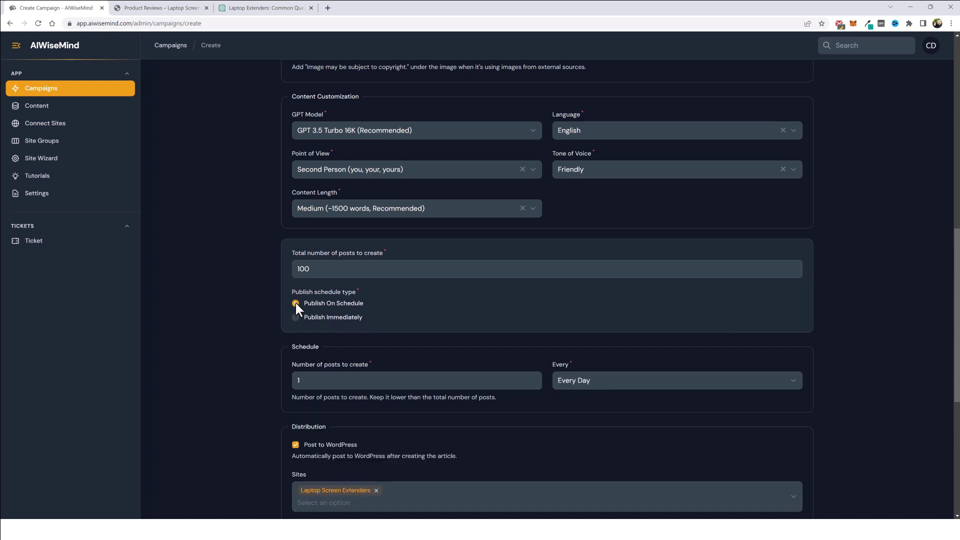
drag(322, 379, 288, 373)
text(5)
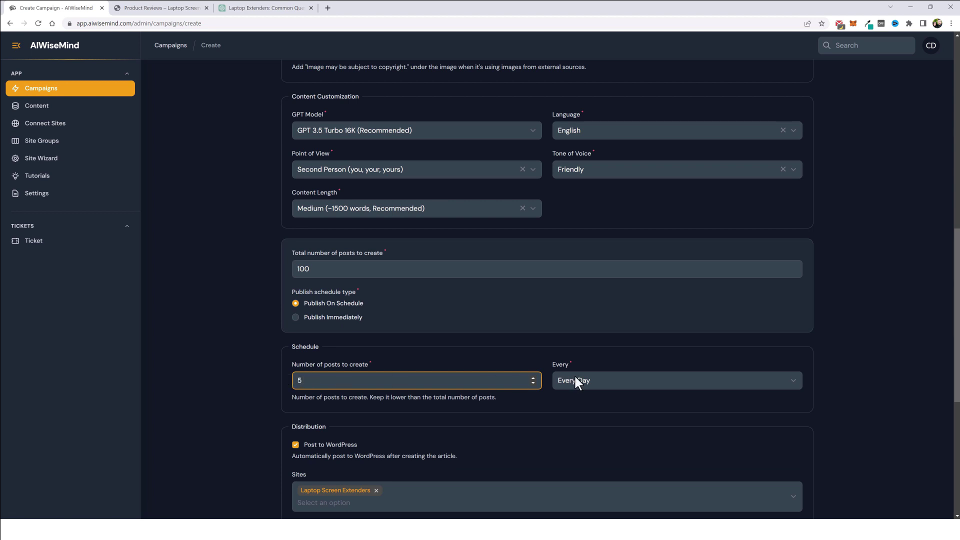
click(536, 404)
scroll(481, 424, down, 4)
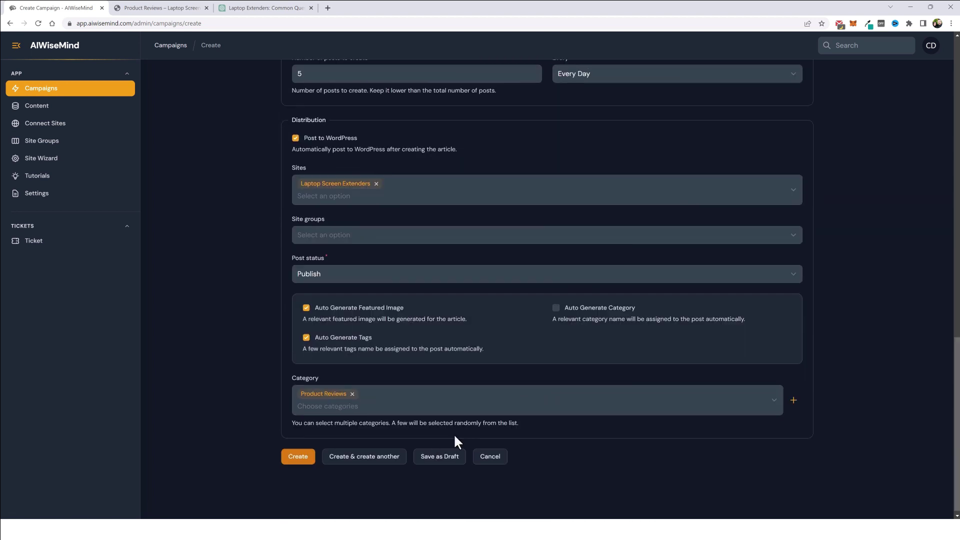
click(298, 453)
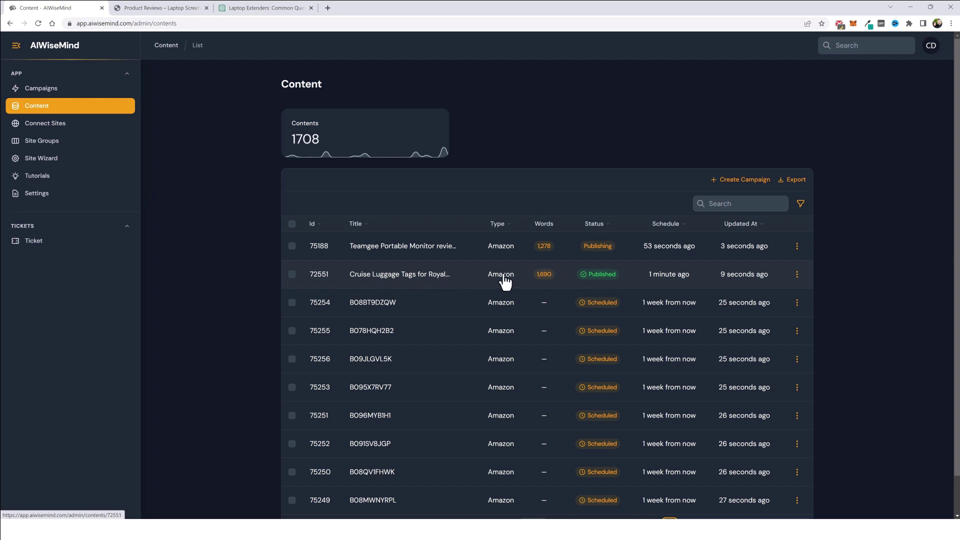
scroll(485, 321, down, 1)
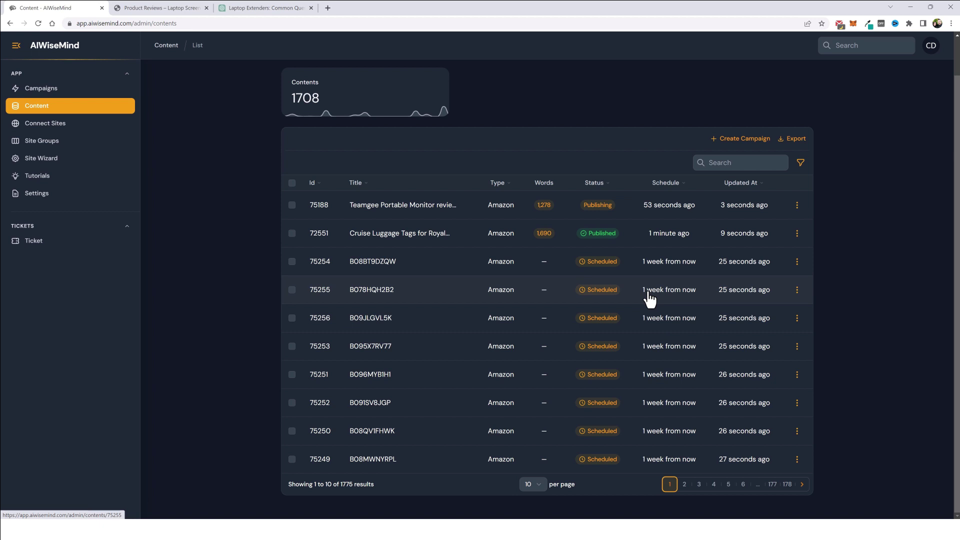
scroll(577, 331, up, 1)
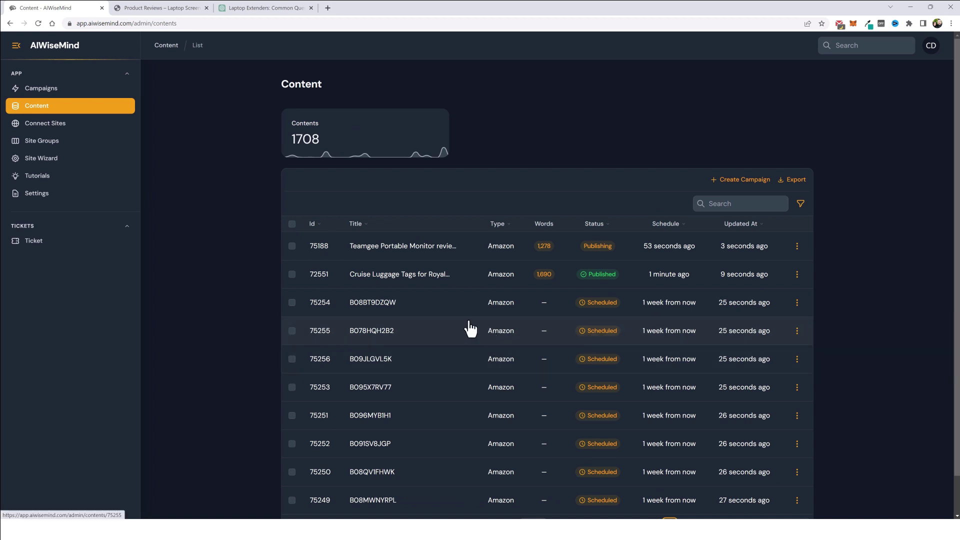
Reload the Content list to see item 75188 marked Published
click(30, 110)
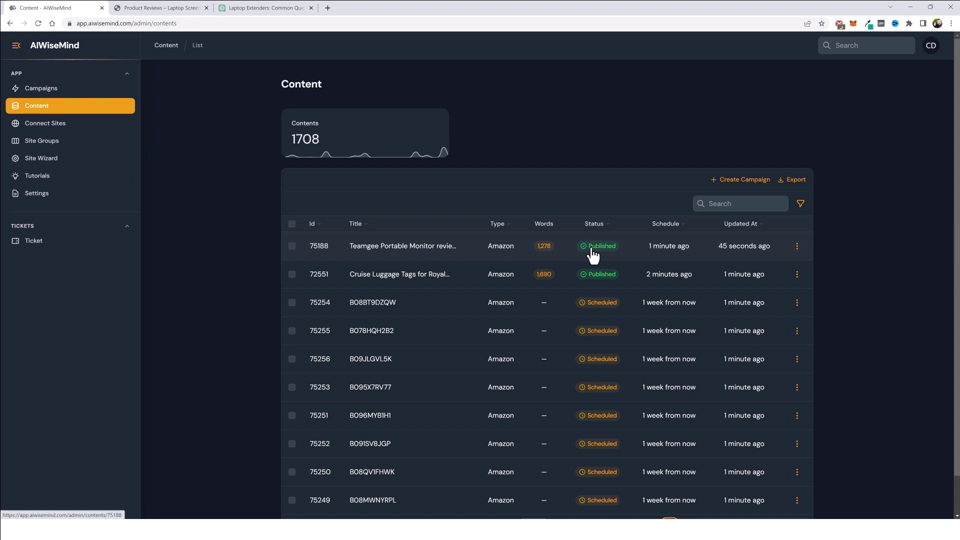
View item 75188's published Teamgee Portable Monitor review on the live site
click(797, 252)
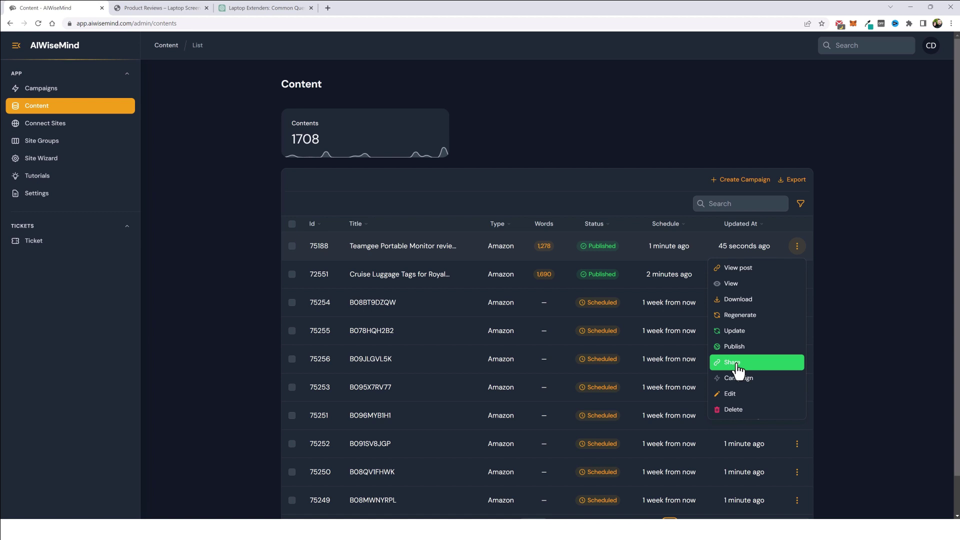
click(737, 267)
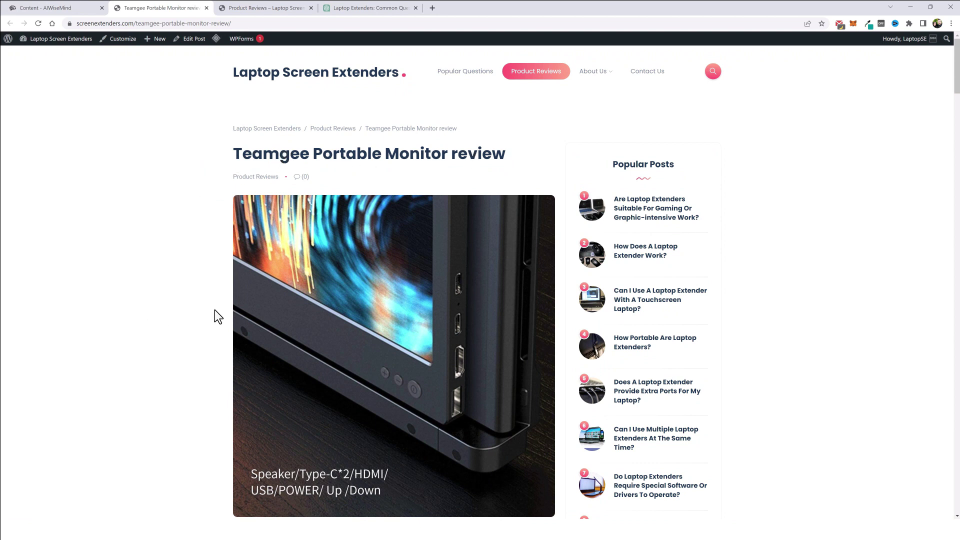
scroll(409, 159, down, 2)
scroll(129, 327, down, 2)
scroll(129, 327, down, 3)
scroll(131, 318, down, 1)
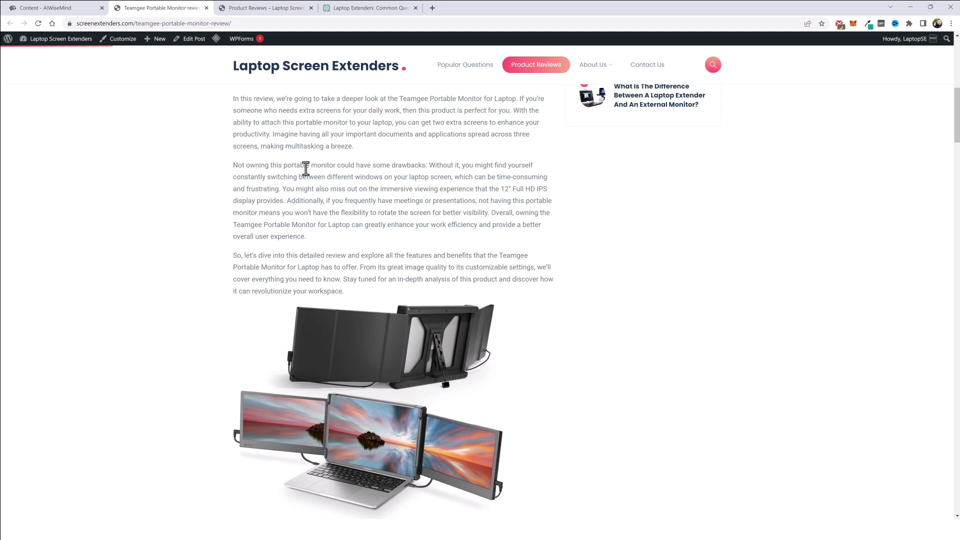
scroll(306, 225, down, 3)
scroll(135, 282, down, 5)
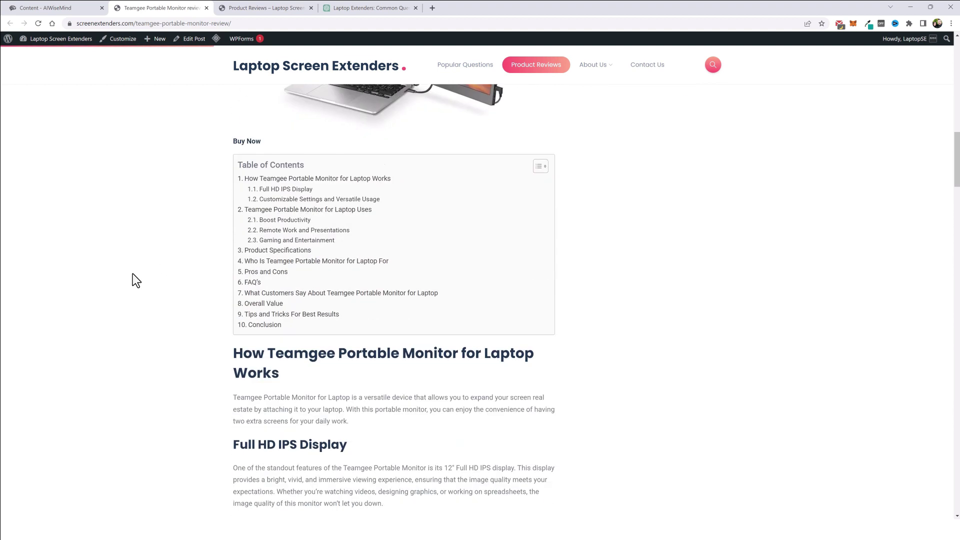
scroll(308, 165, up, 1)
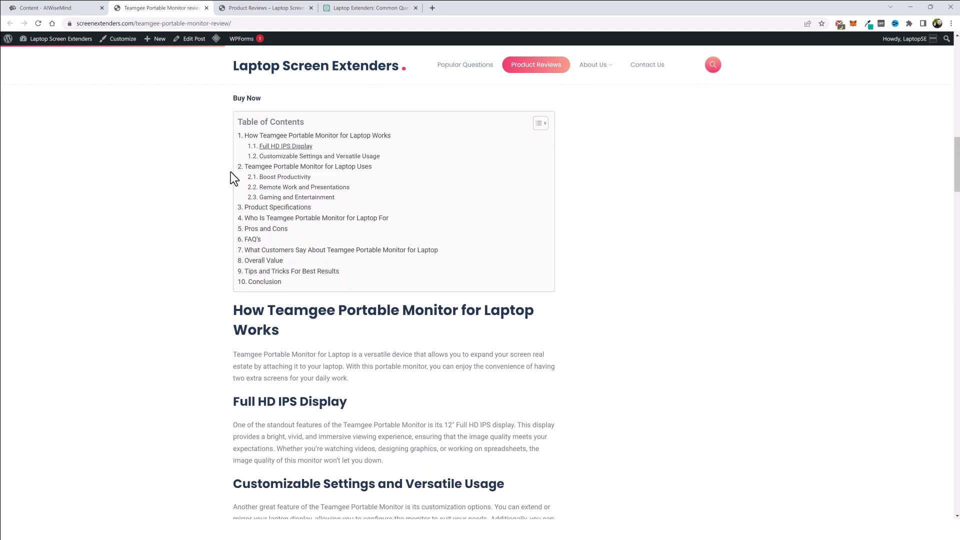
scroll(170, 287, down, 2)
scroll(336, 298, down, 2)
scroll(319, 270, down, 2)
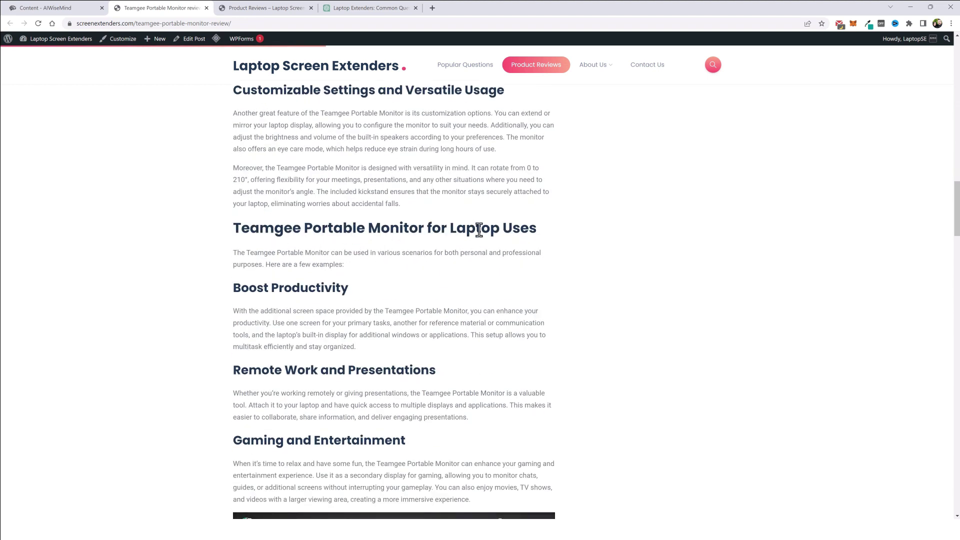
scroll(325, 336, down, 3)
scroll(144, 307, down, 3)
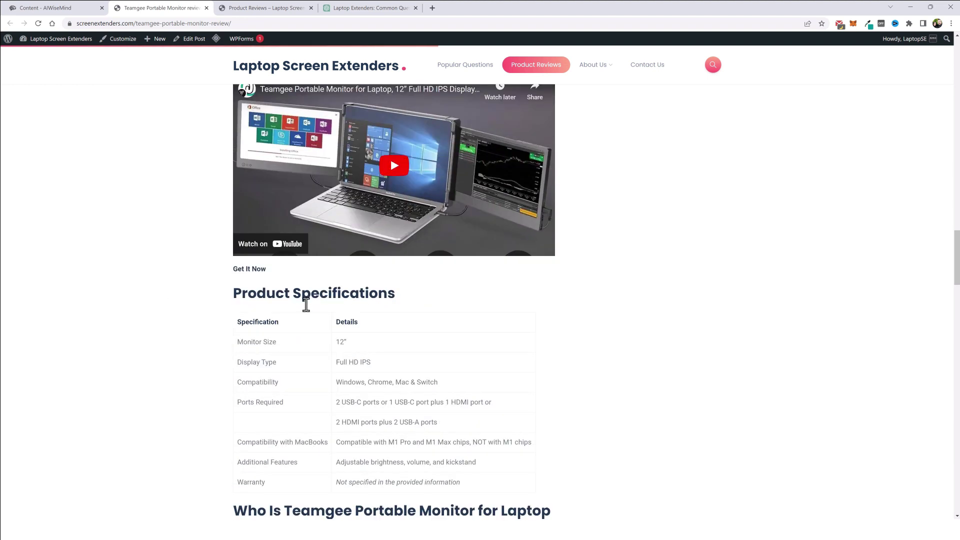
scroll(305, 306, down, 2)
scroll(271, 319, down, 1)
scroll(336, 227, up, 1)
scroll(352, 248, up, 2)
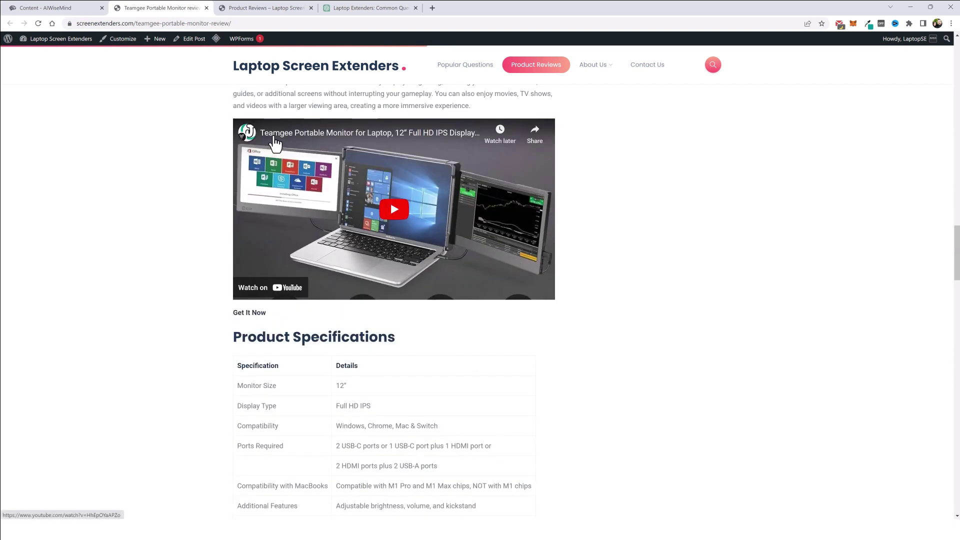
scroll(171, 332, down, 4)
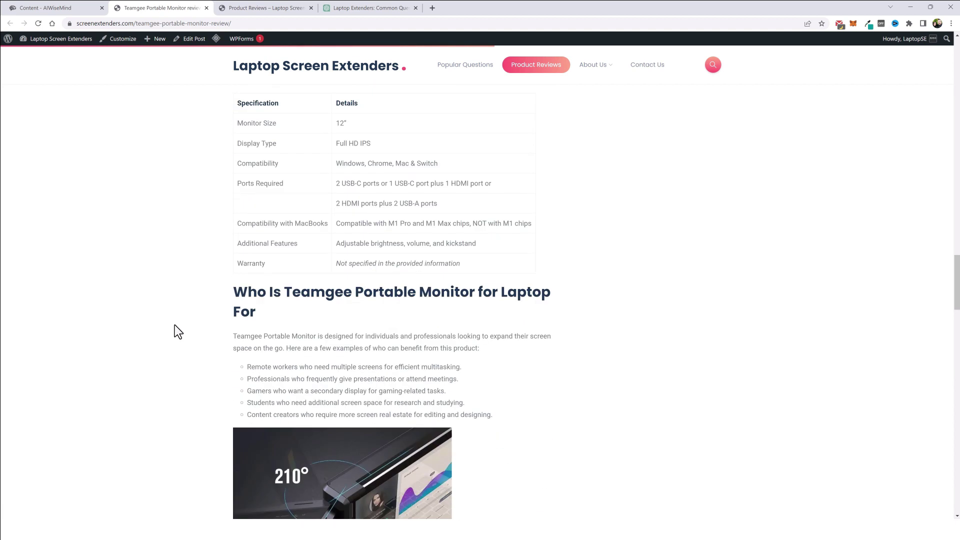
scroll(275, 218, down, 2)
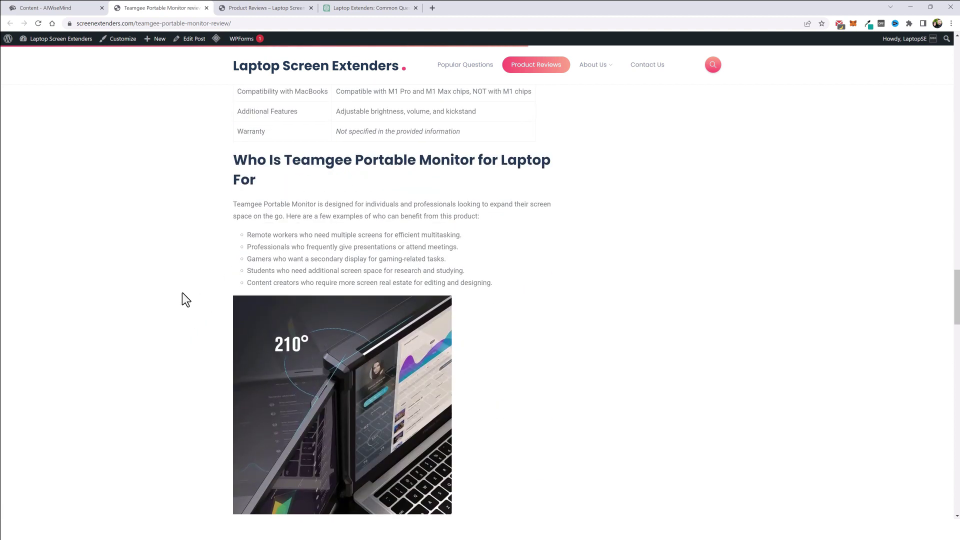
scroll(188, 315, down, 3)
scroll(240, 278, down, 2)
scroll(292, 255, down, 2)
scroll(208, 328, down, 1)
scroll(208, 330, down, 4)
scroll(360, 289, down, 3)
scroll(225, 326, down, 3)
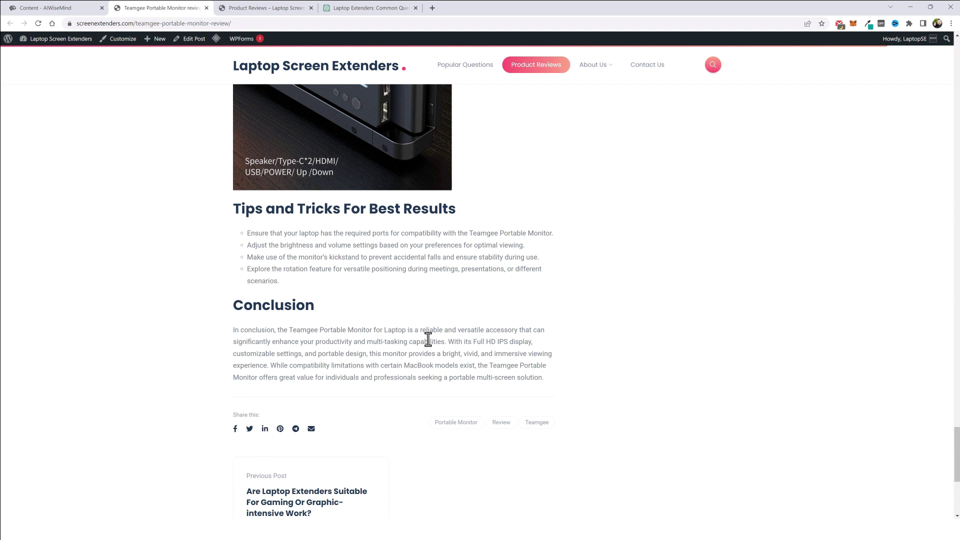
scroll(493, 347, up, 3)
scroll(488, 337, up, 3)
scroll(482, 330, up, 4)
scroll(483, 330, up, 5)
scroll(481, 331, up, 5)
scroll(481, 330, up, 4)
scroll(482, 331, up, 3)
scroll(482, 336, up, 5)
scroll(483, 336, up, 5)
scroll(482, 337, up, 4)
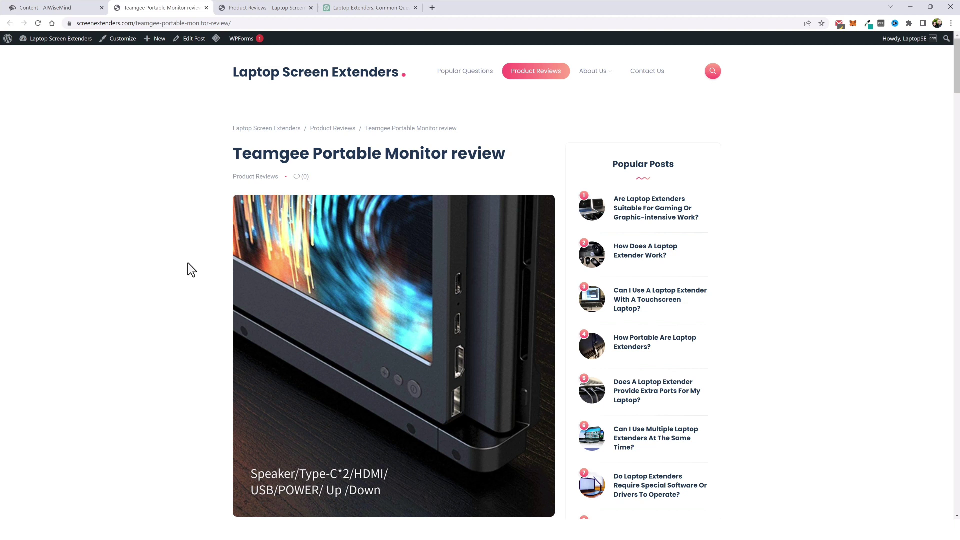
click(299, 75)
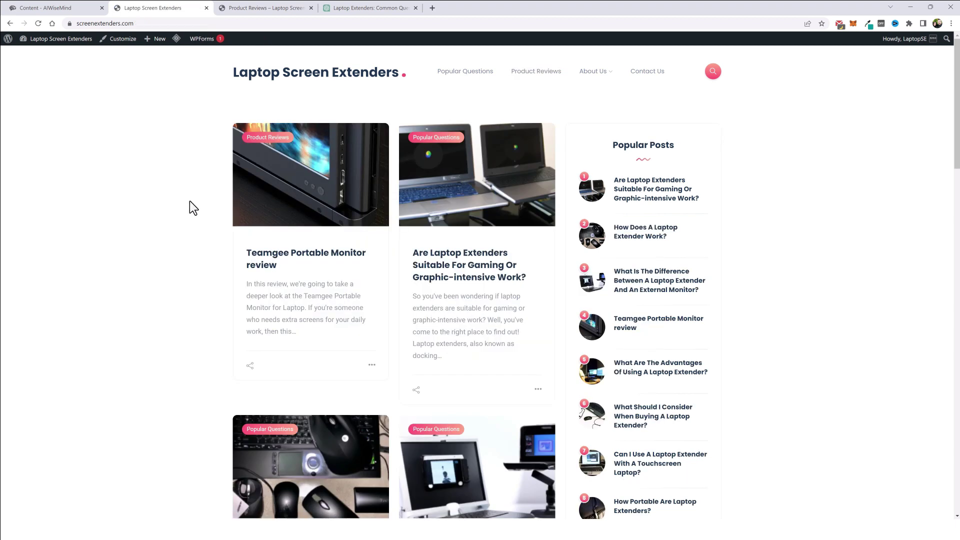